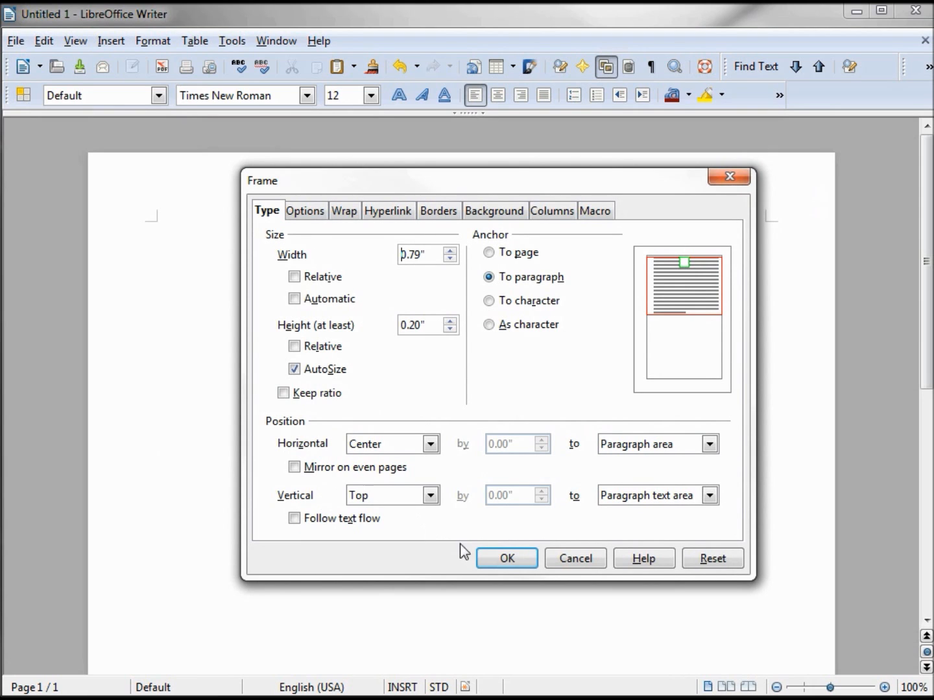
- Insert a frame with the default settings, move it down the page and enlarge it to about 2.54 x 1.59 inches
click(512, 558)
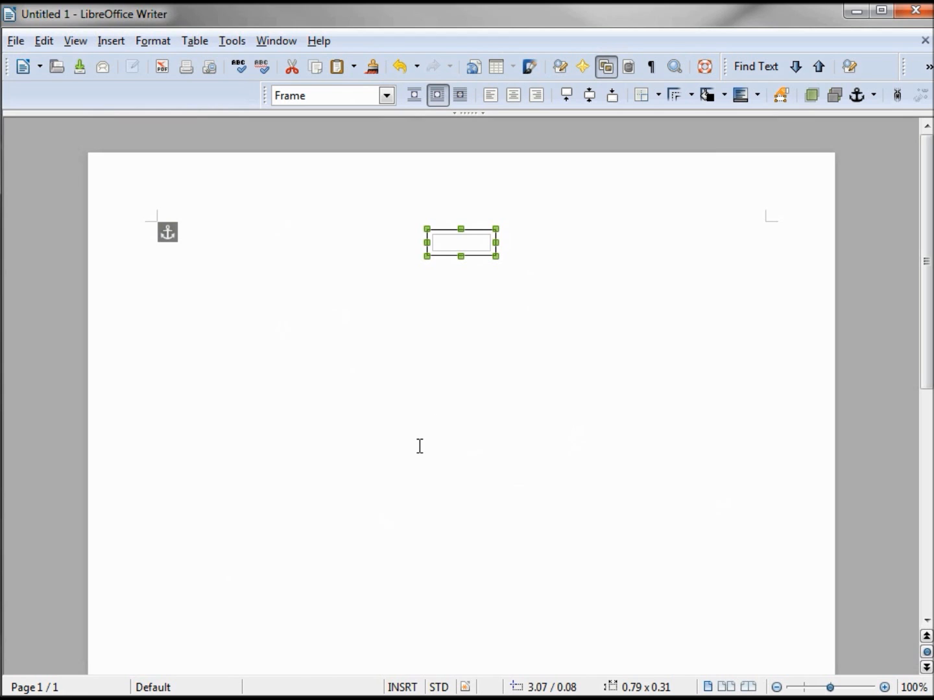
drag(469, 250, 474, 357)
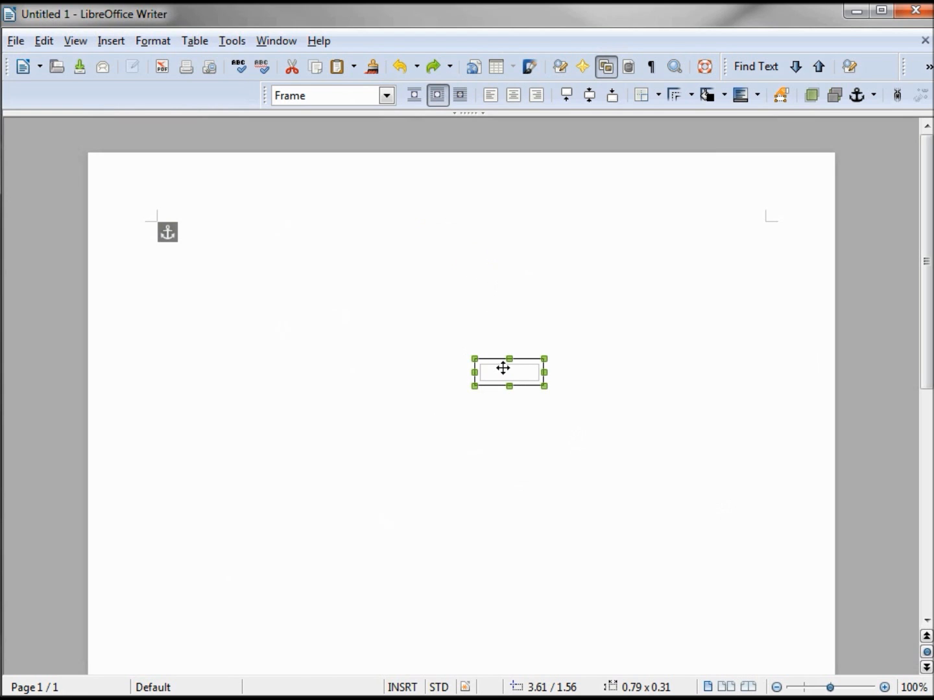
drag(471, 370, 318, 380)
drag(430, 359, 437, 246)
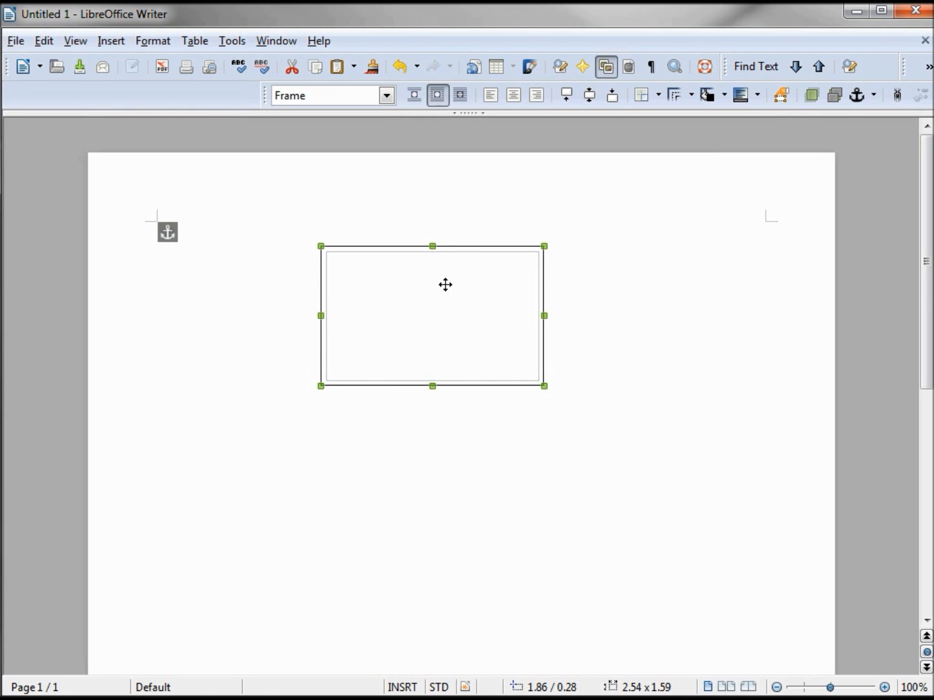
click(588, 412)
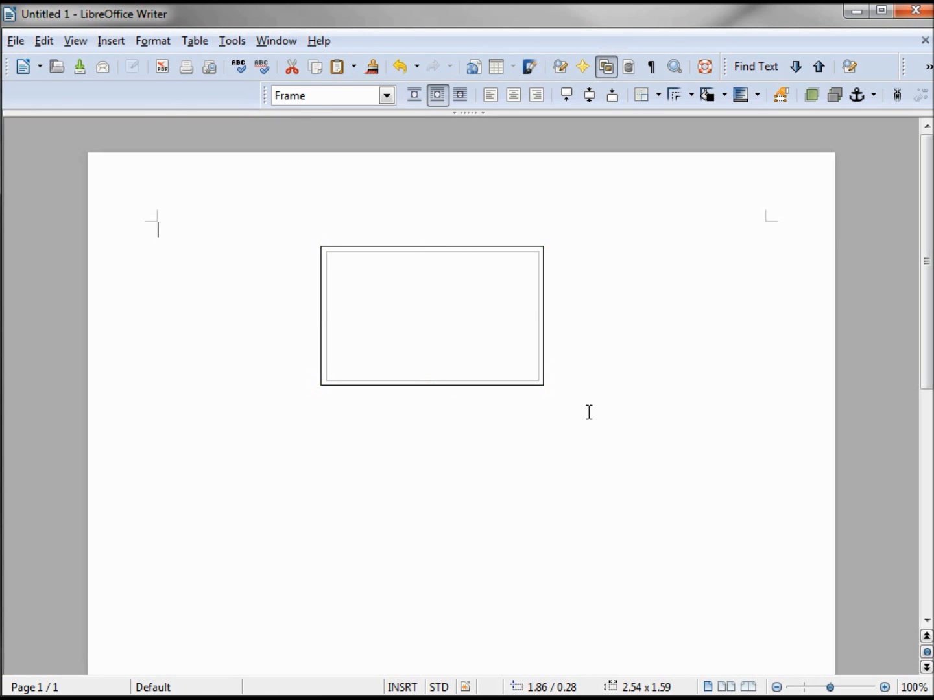
- Delete the enlarged empty frame from the page
click(540, 387)
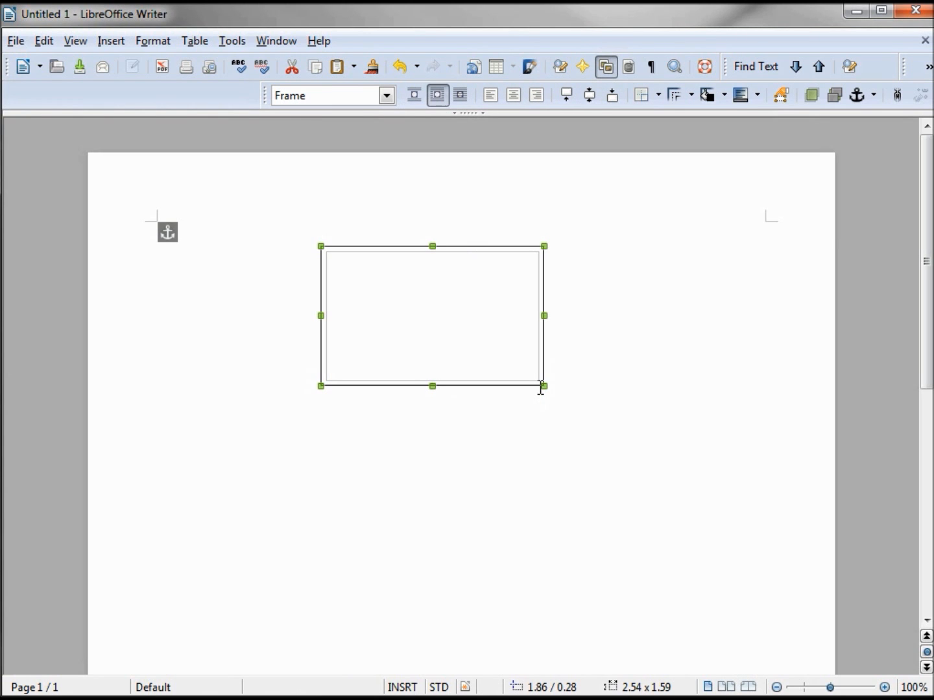
key(Delete)
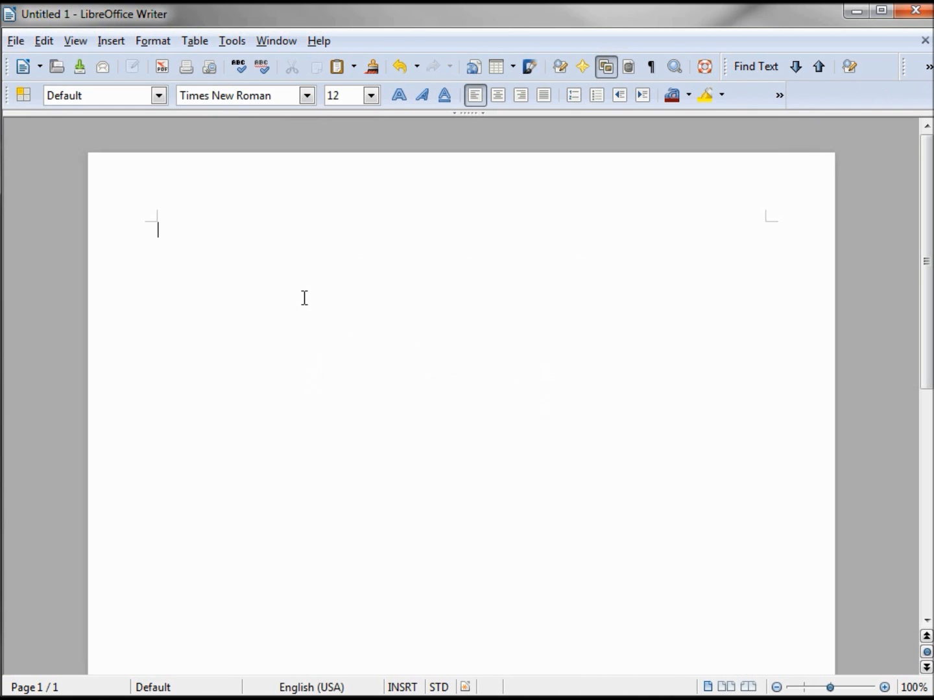
- Insert a new frame with the default settings and enter the text "This is my frame" in it
click(109, 40)
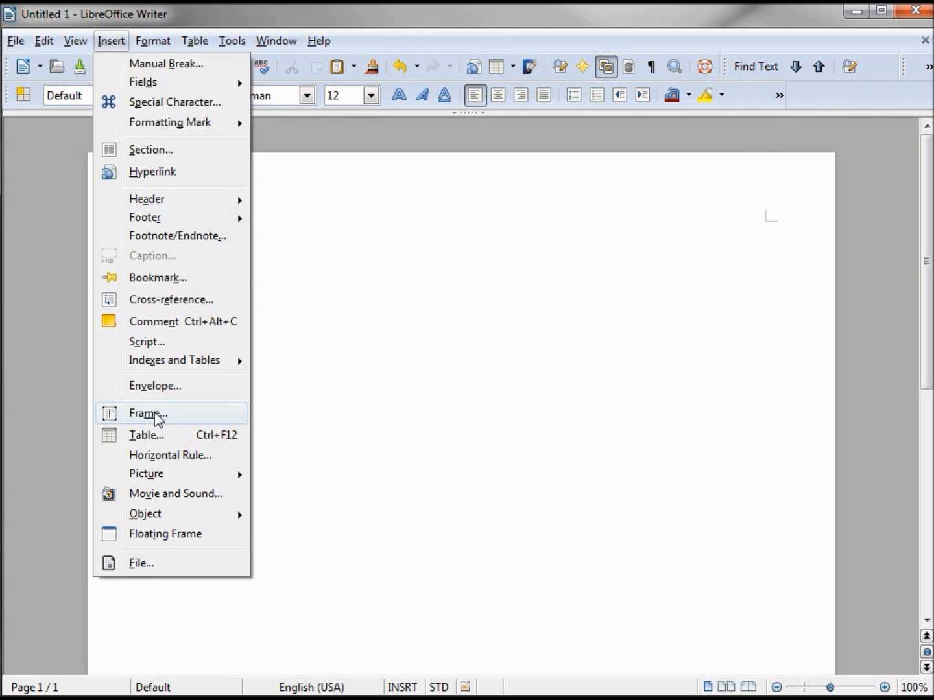
click(133, 416)
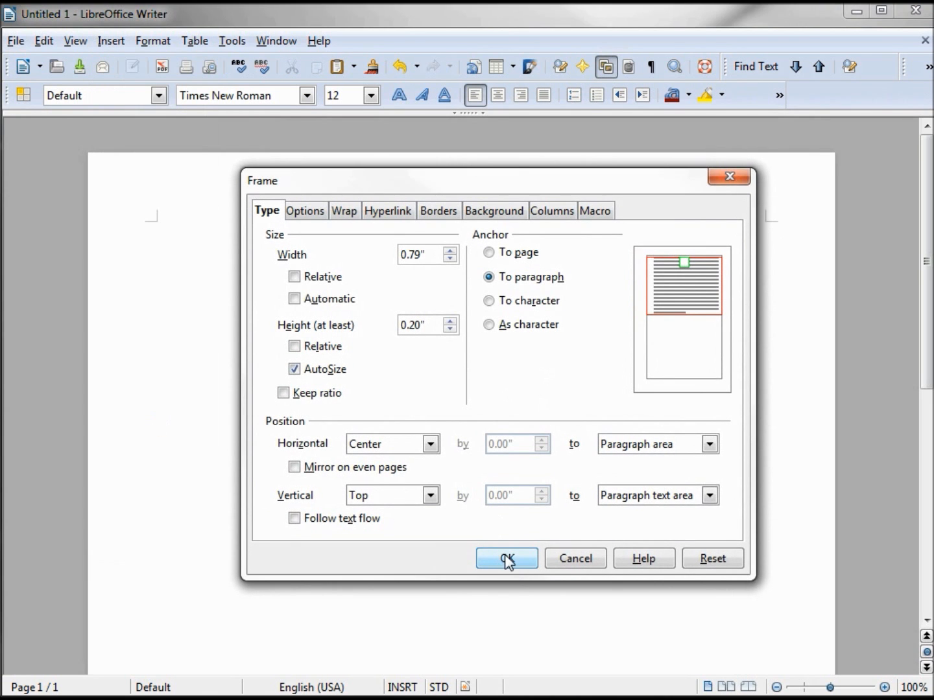
click(507, 559)
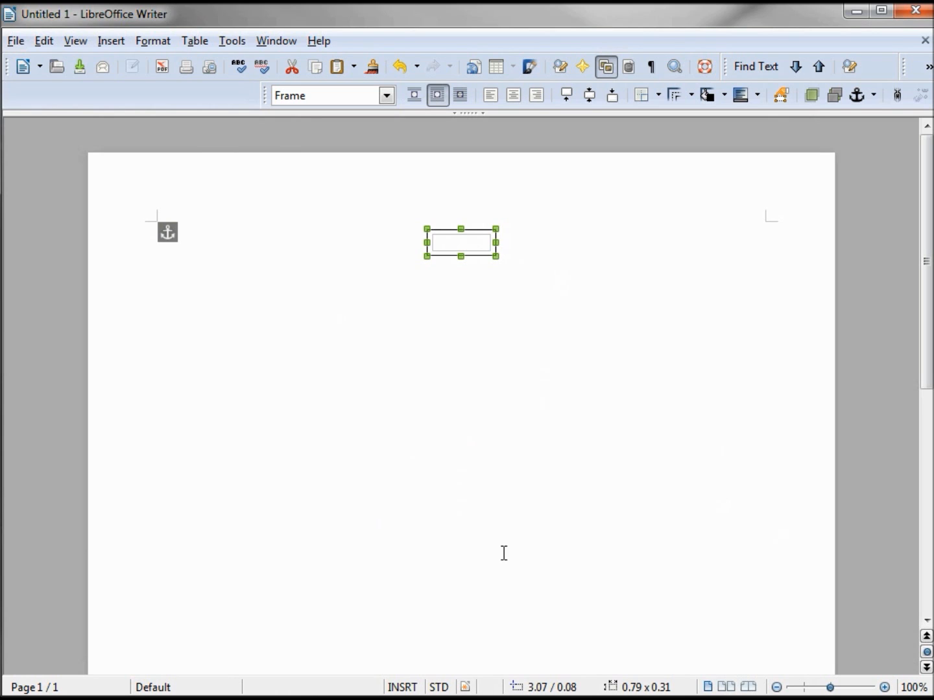
click(555, 242)
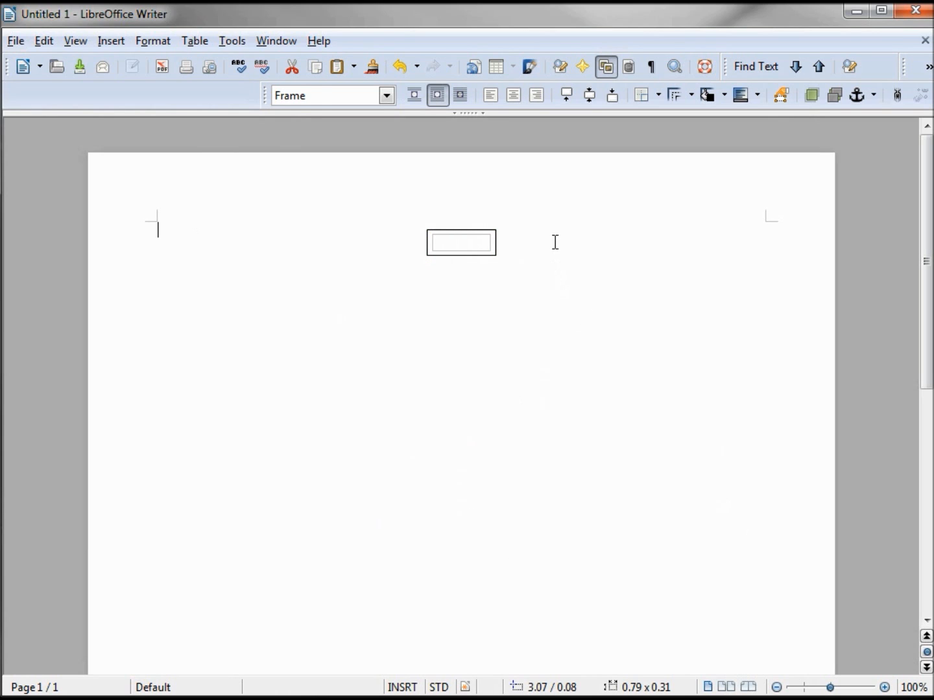
click(458, 244)
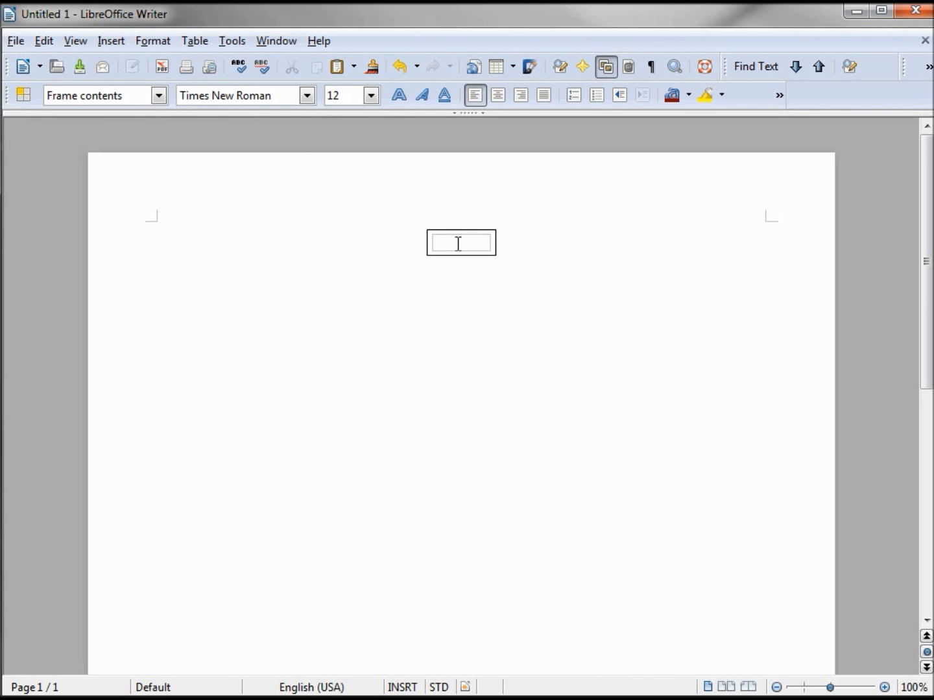
text(This is my )
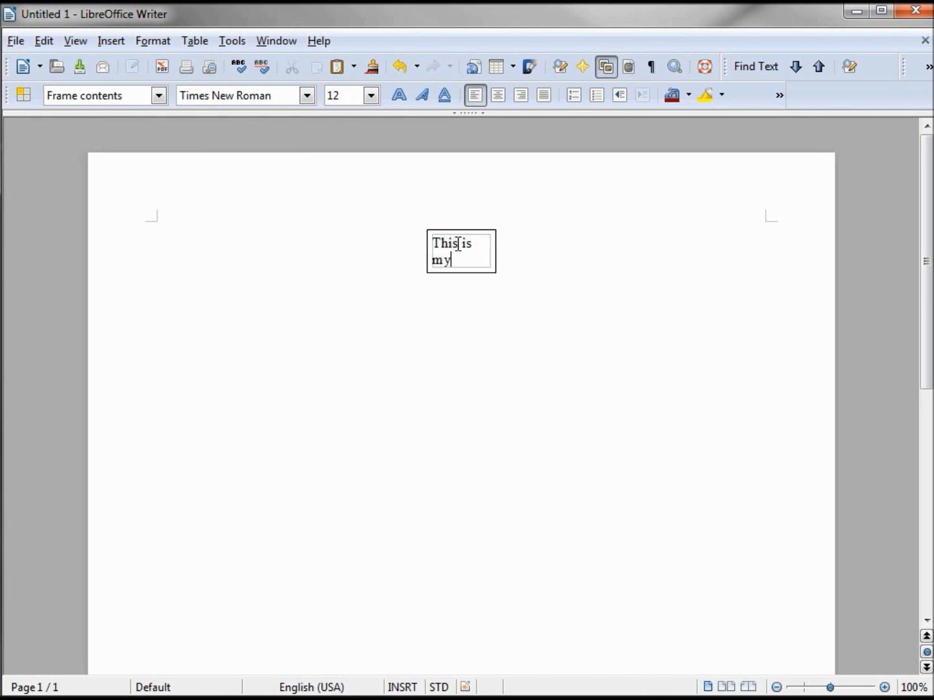
text(frame)
- Widen the "This is my frame" frame to about 1.29 inches and delete it
click(495, 258)
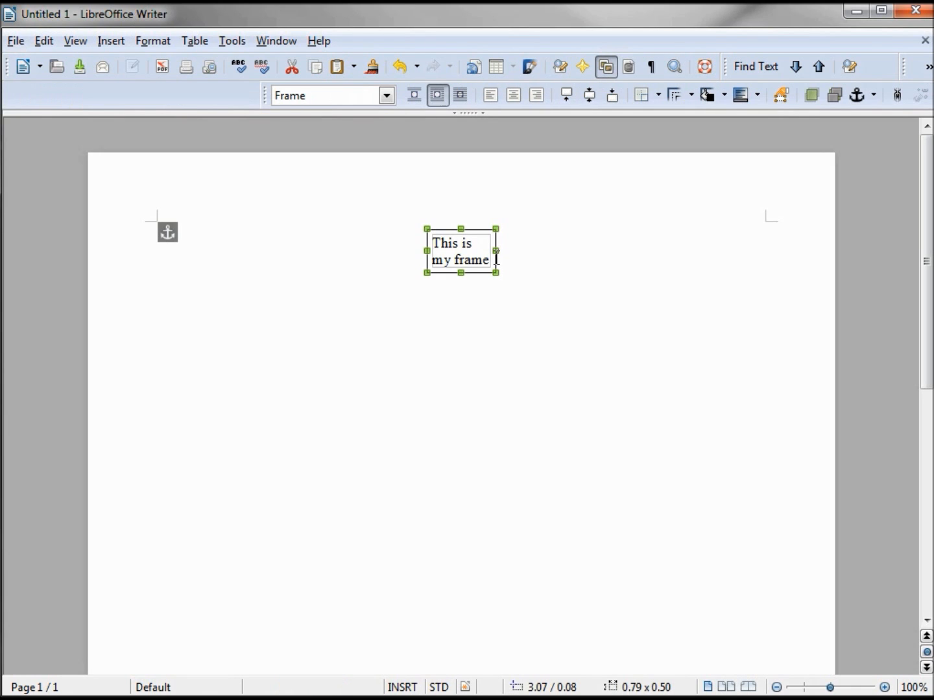
drag(495, 251, 539, 253)
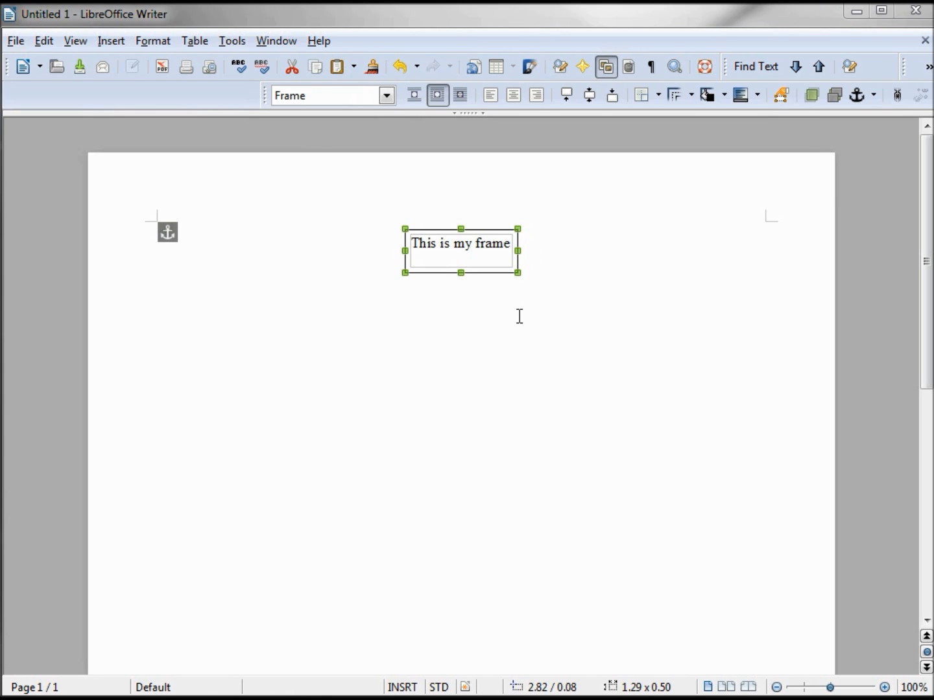
key(Delete)
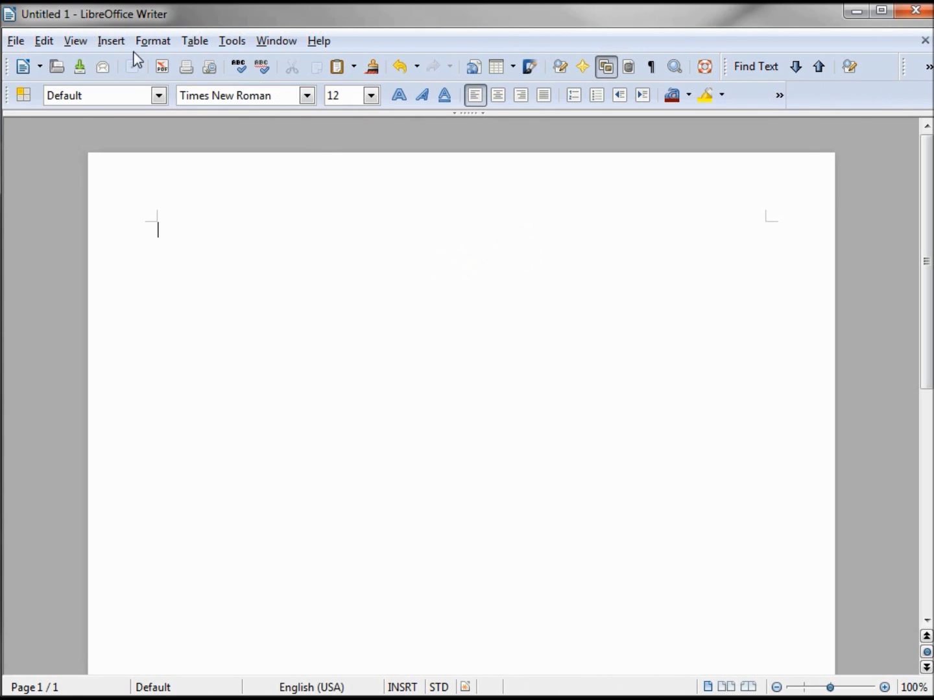
- Set the page orientation to landscape
click(141, 44)
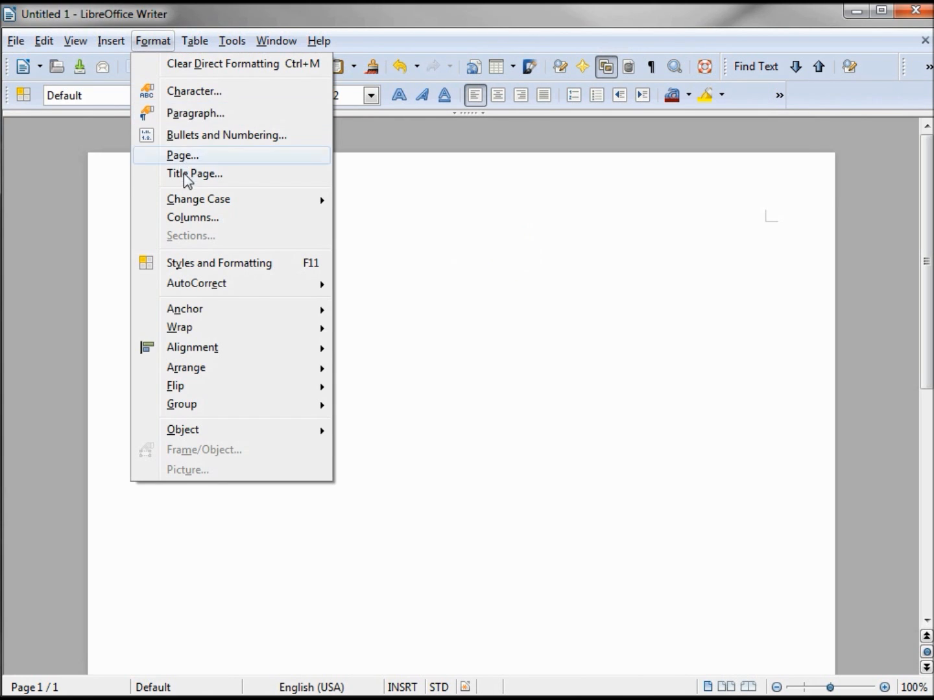
click(182, 156)
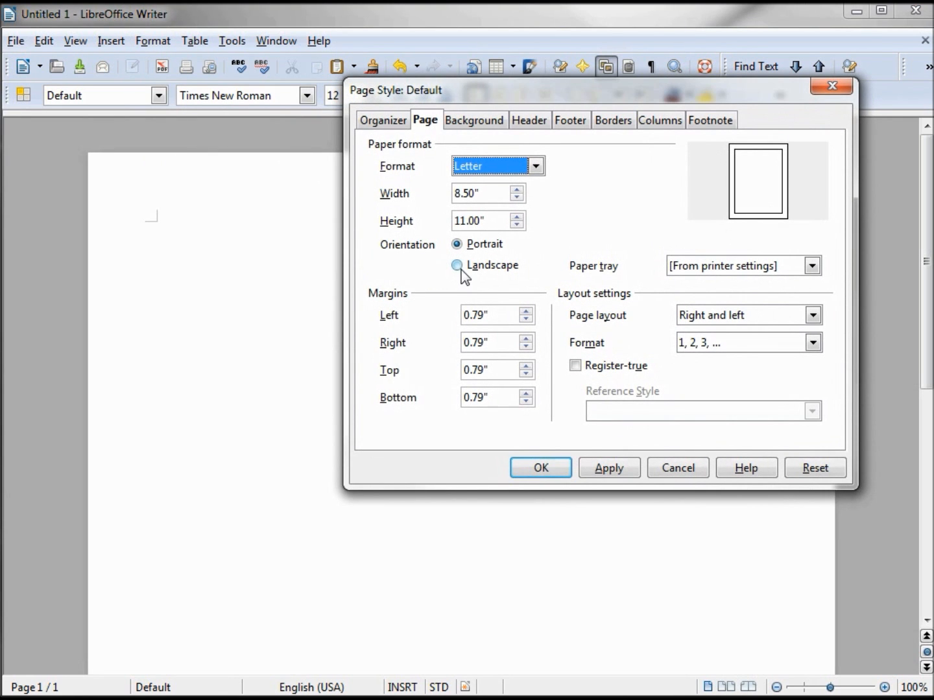
click(462, 267)
click(552, 474)
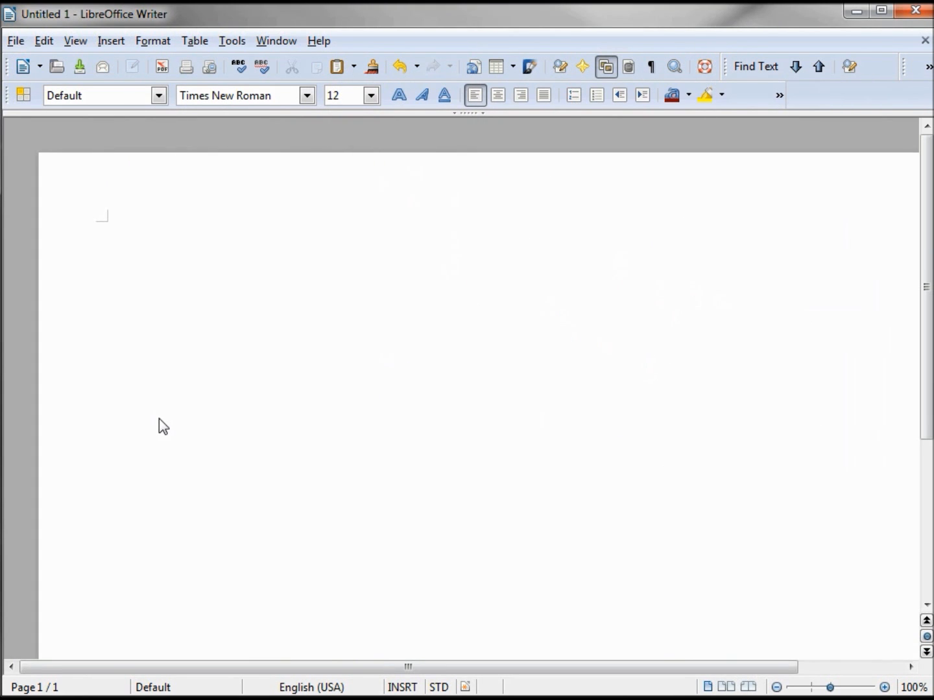
- Insert a frame with relative sizing, setting both its width and its height to 100%
click(109, 41)
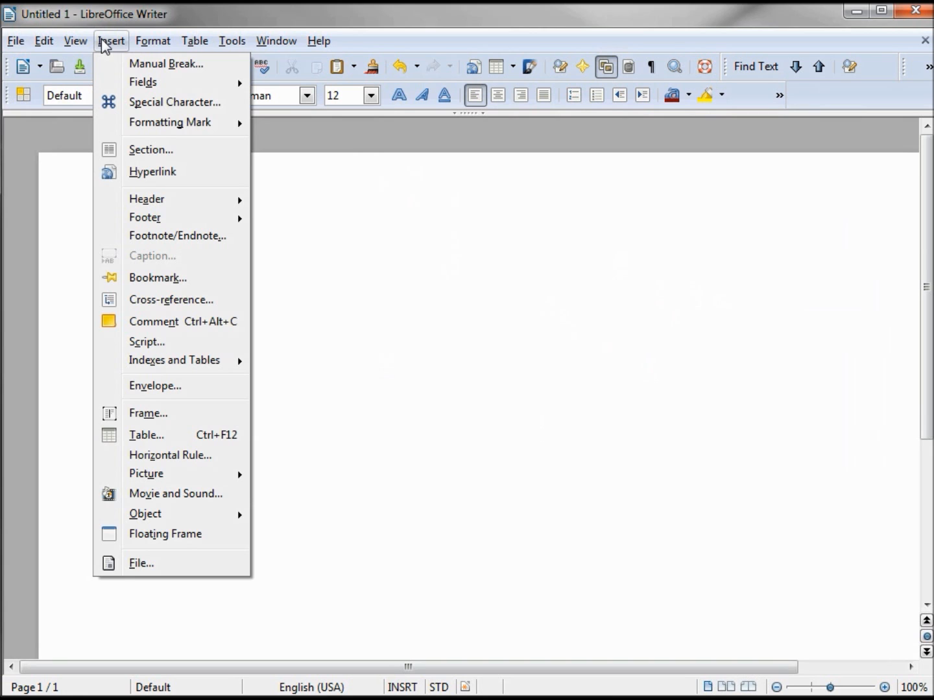
click(159, 418)
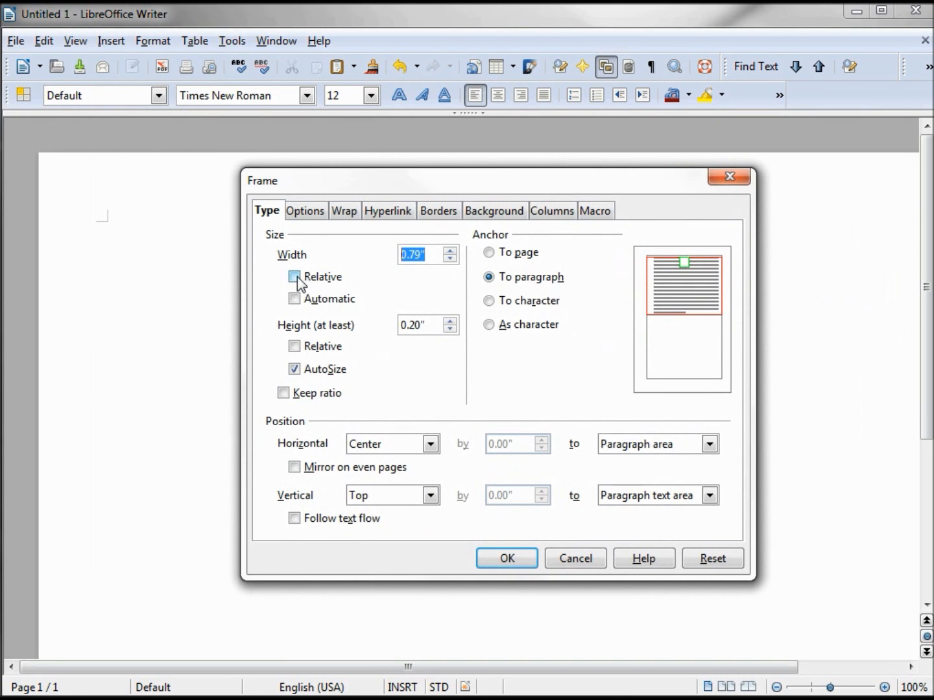
click(297, 277)
drag(422, 253, 315, 259)
text(100)
click(295, 347)
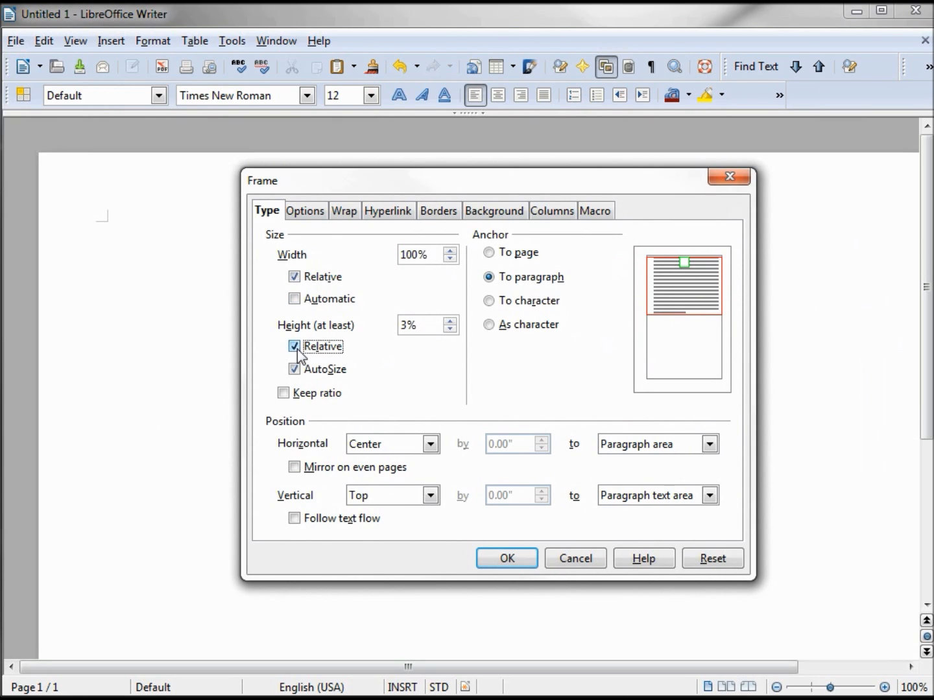
click(440, 324)
drag(439, 324, 359, 329)
text(100)
key(Tab)
click(499, 559)
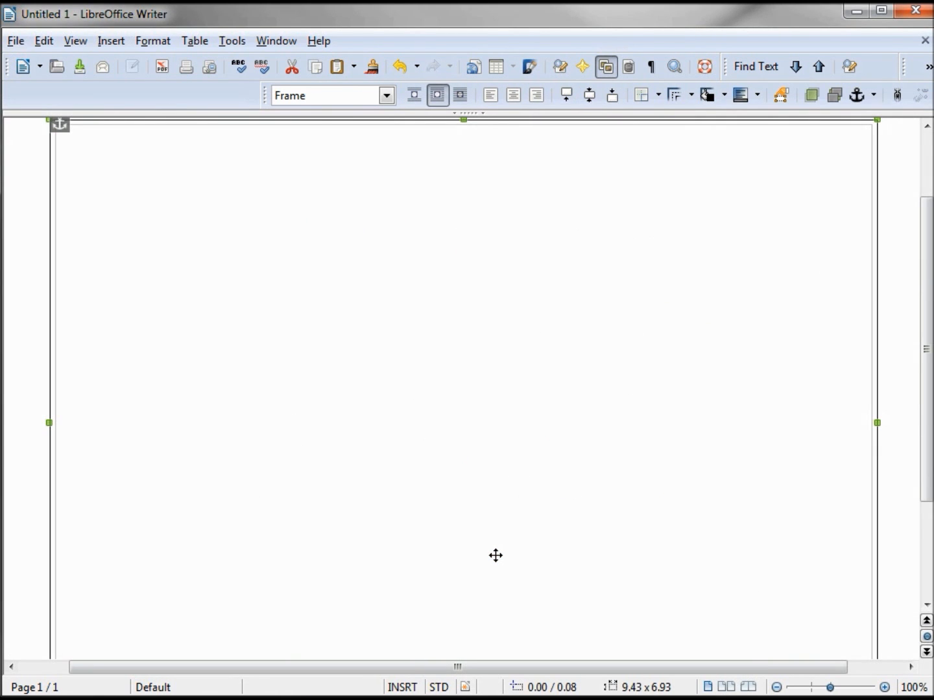
- Enter the text "Garage Sale" inside the full-page frame
drag(831, 688, 811, 689)
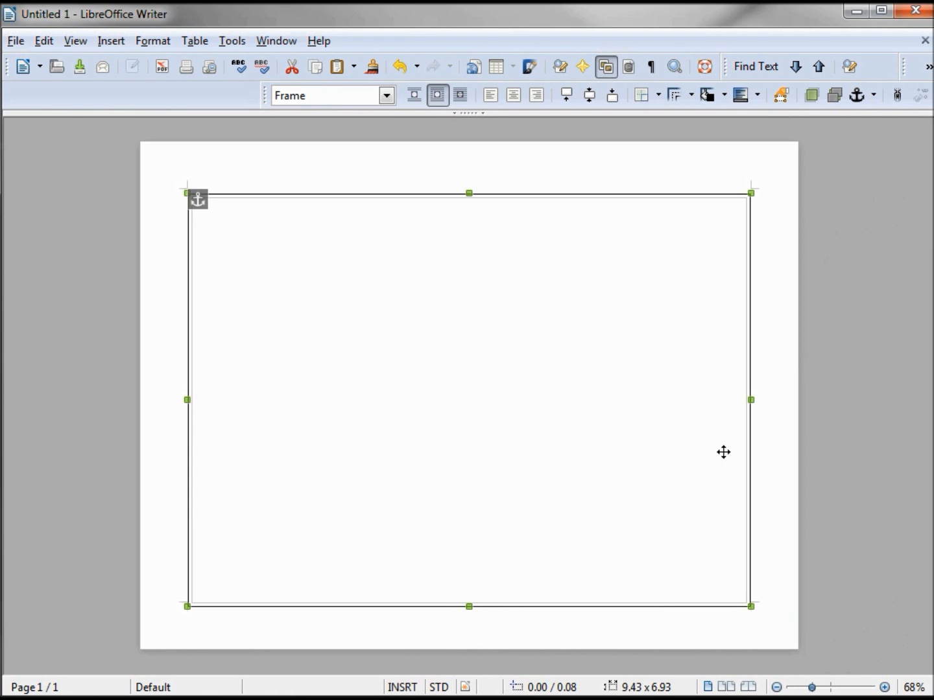
click(771, 396)
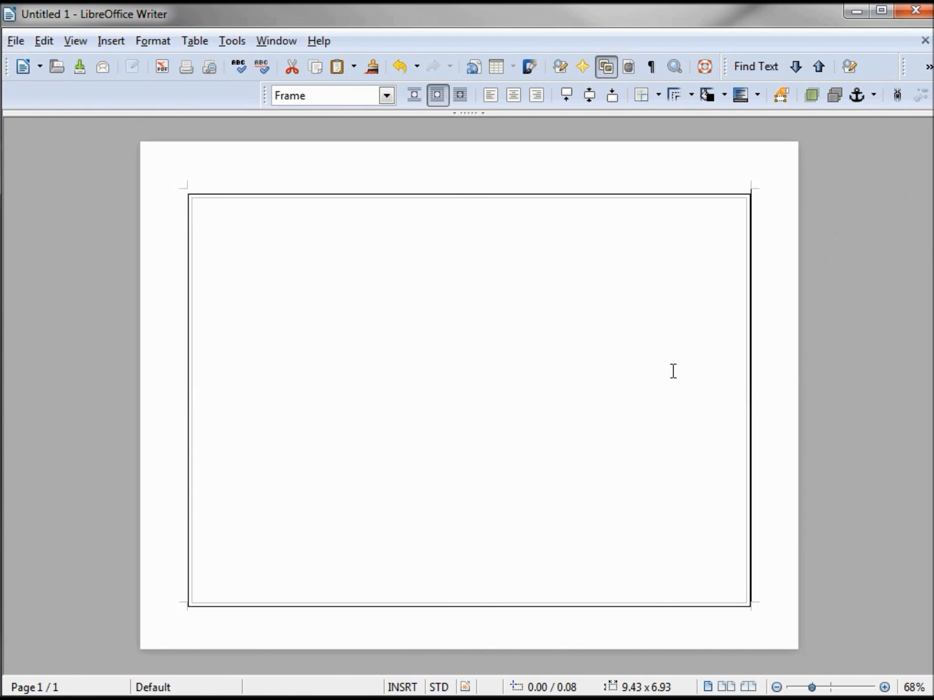
click(250, 247)
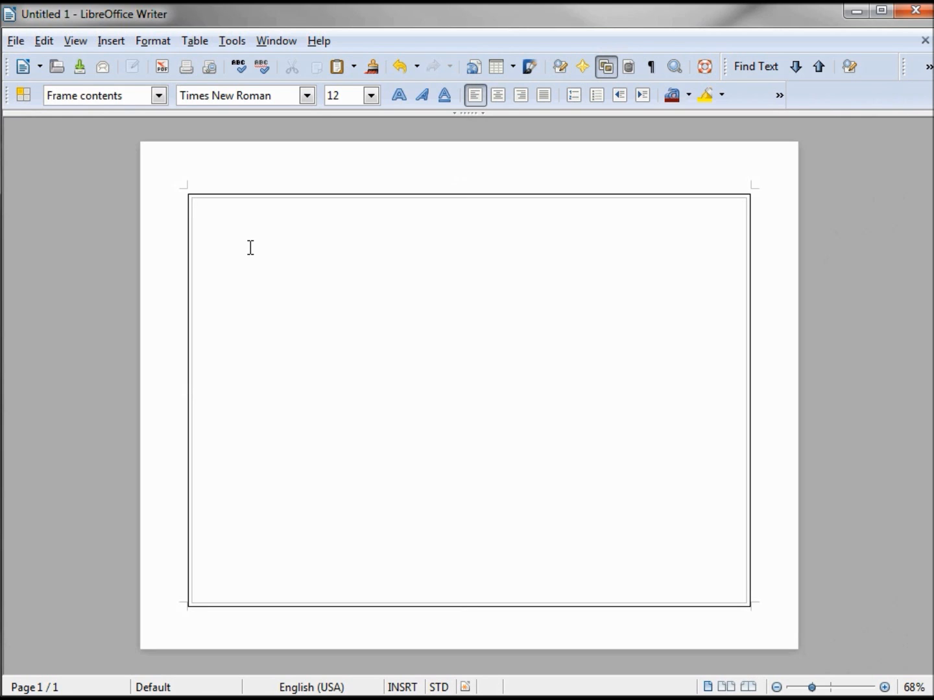
text(Garage Sale)
- Set the font size of the "Garage Sale" text to 96
drag(247, 202, 178, 196)
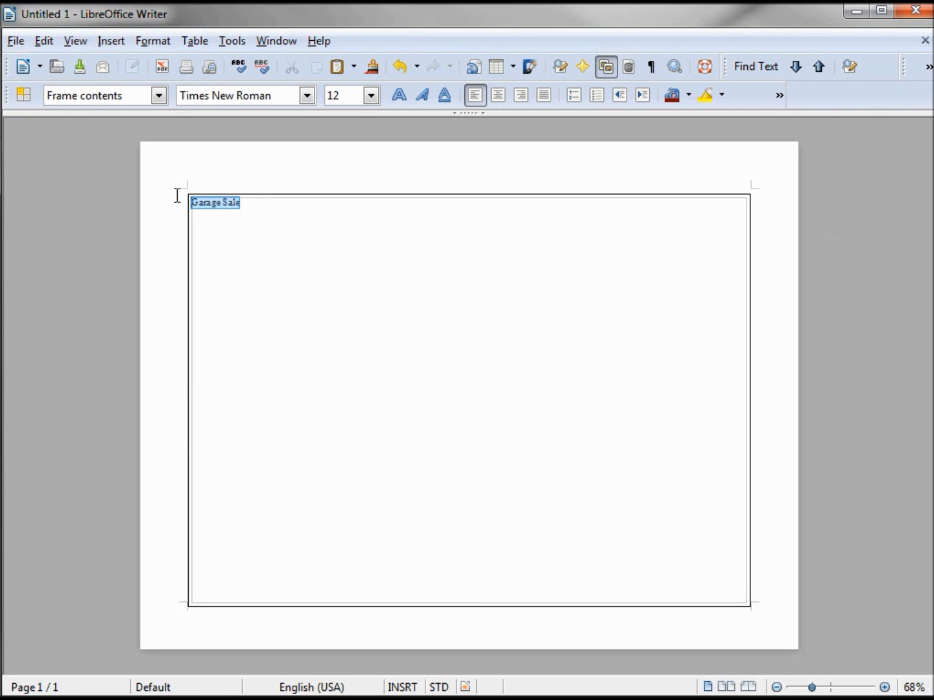
click(370, 98)
drag(372, 165, 382, 260)
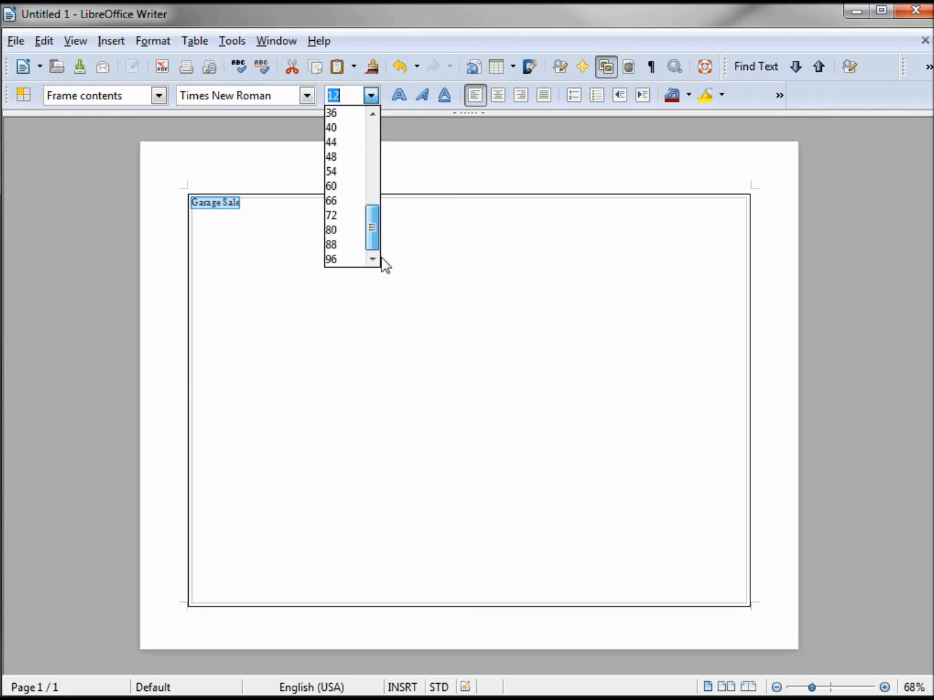
click(332, 260)
- Put "Sale" on its own line below "Garage" and center both lines horizontally
click(451, 239)
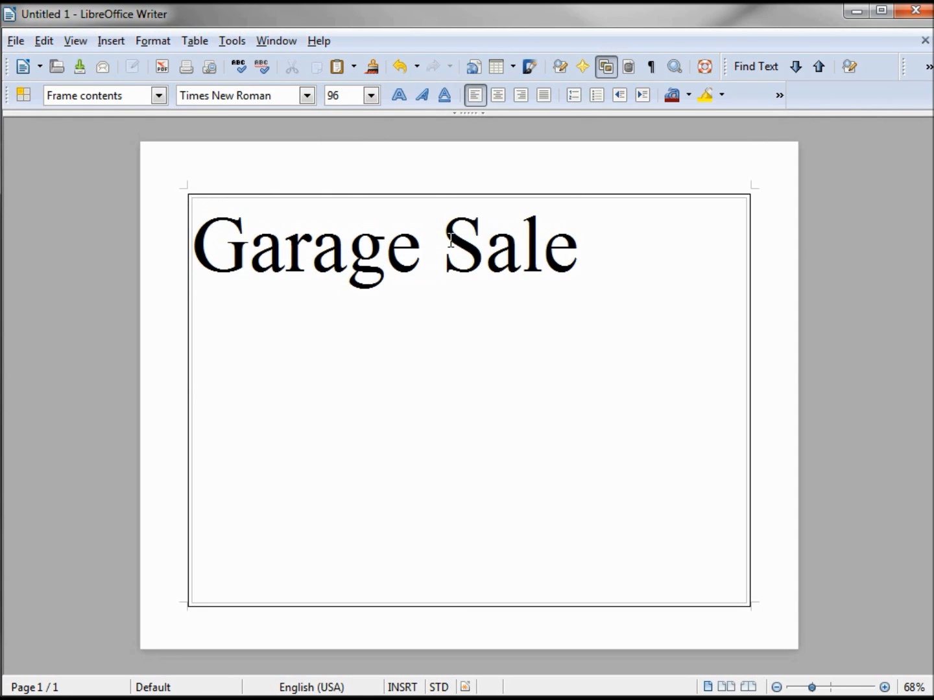
key(Return)
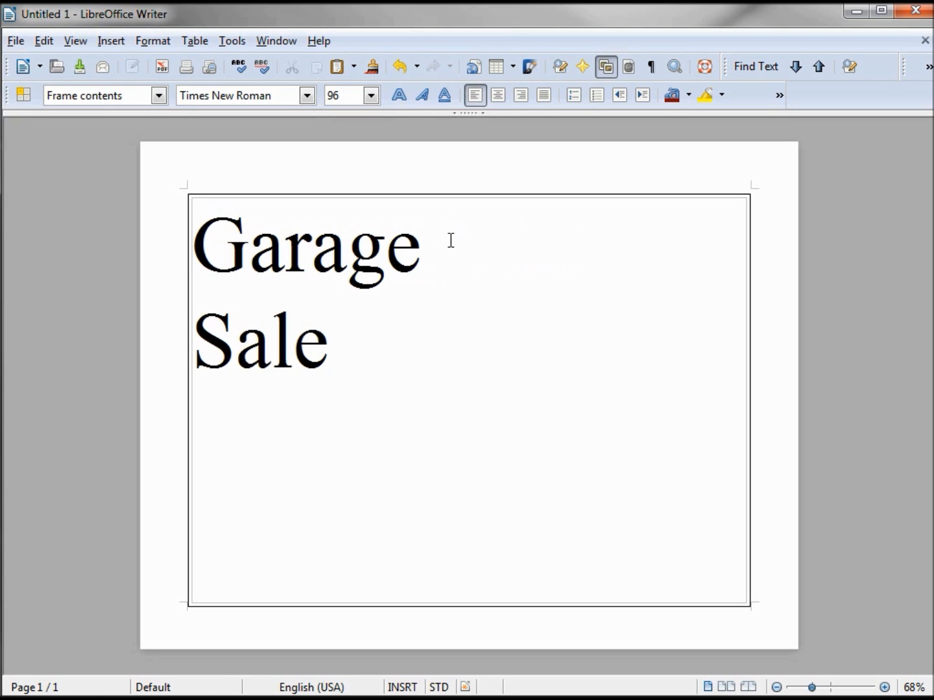
drag(405, 318, 184, 260)
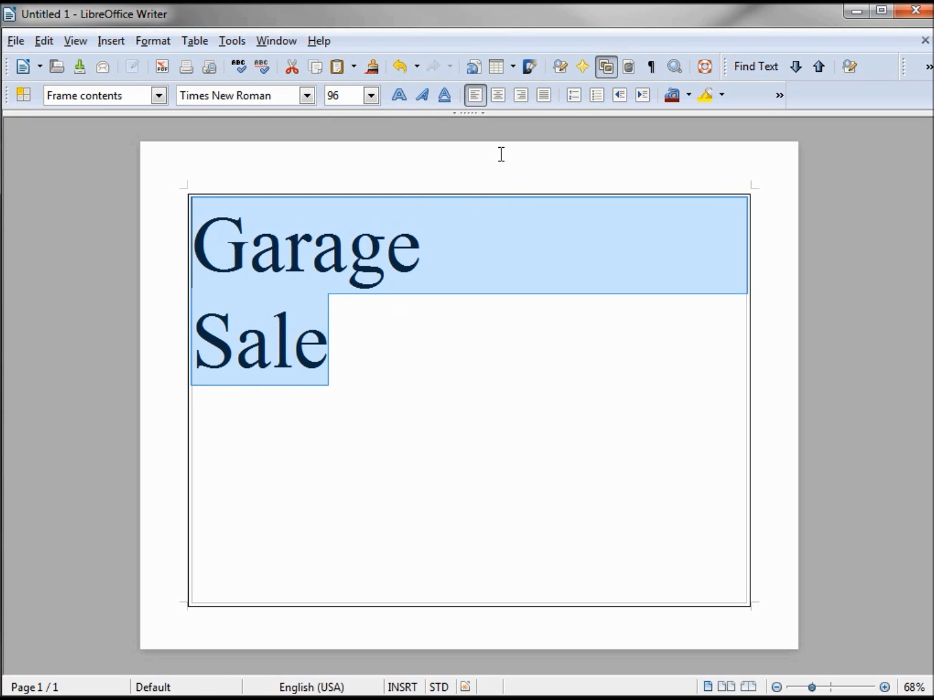
click(498, 96)
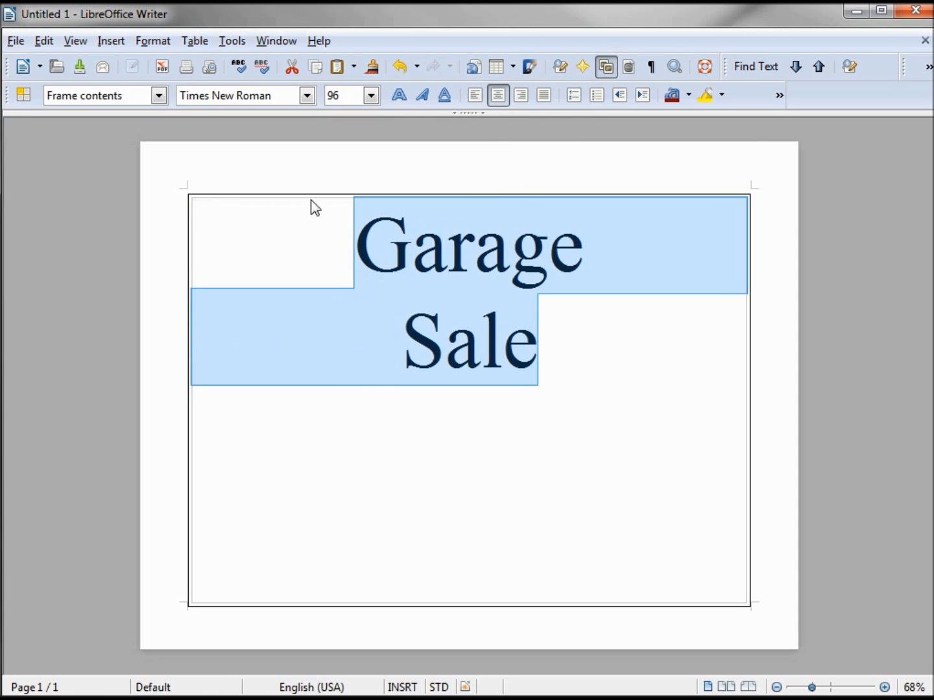
- Set the font size of both "Garage Sale" lines to 200
click(345, 91)
double_click(346, 90)
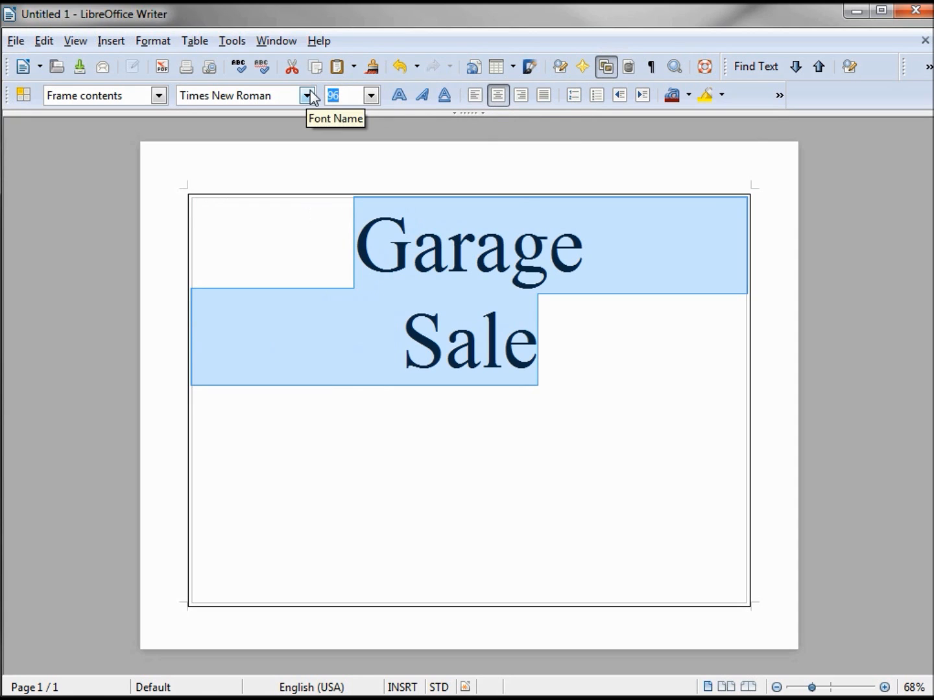
text(200)
key(Return)
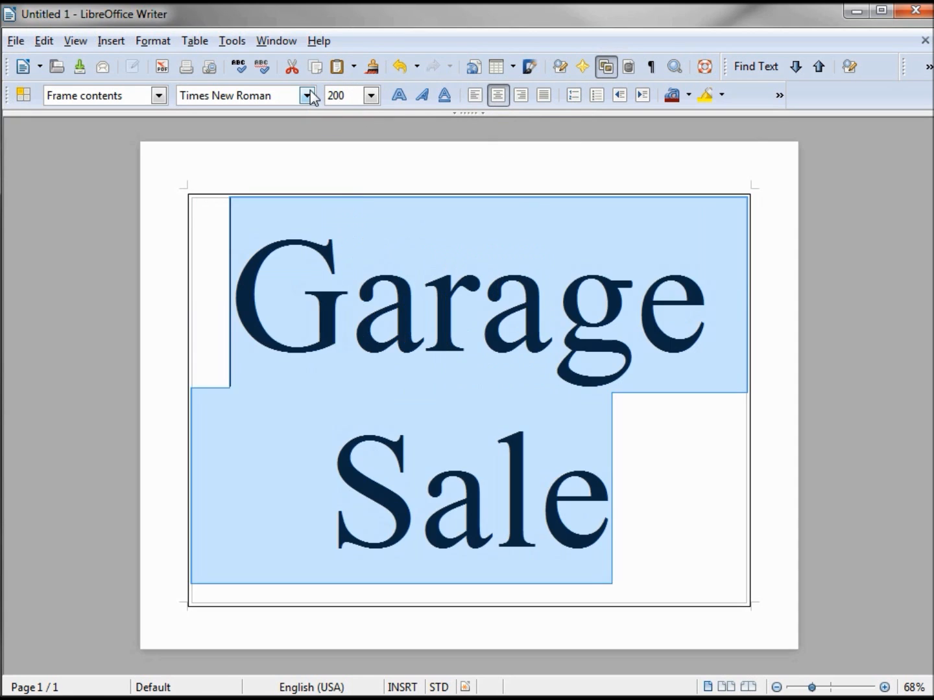
- Remove all border lines from the full-page frame and check the sign in the page preview
right_click(453, 196)
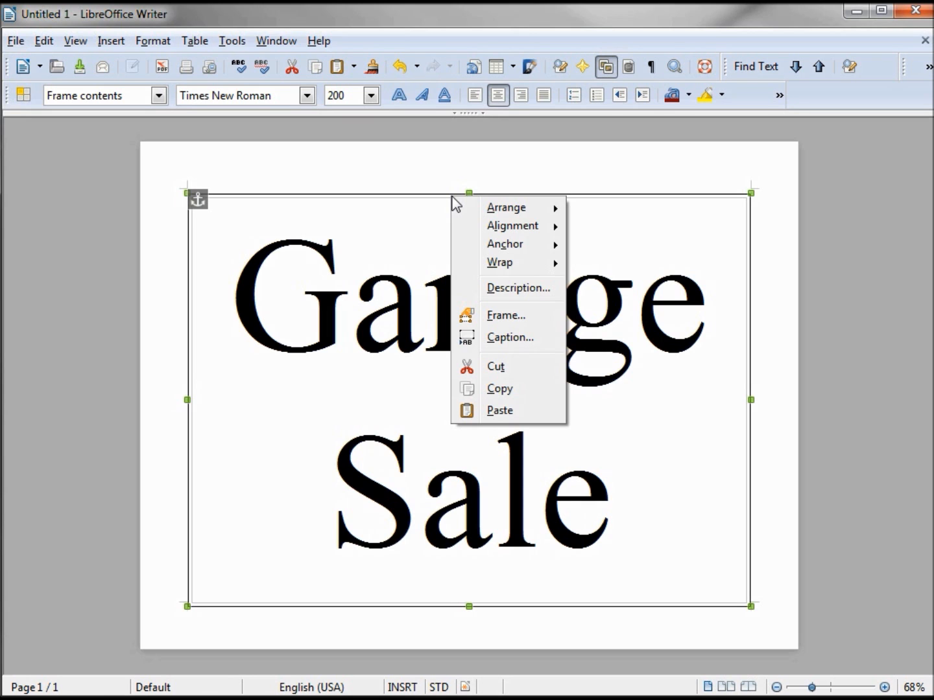
click(522, 318)
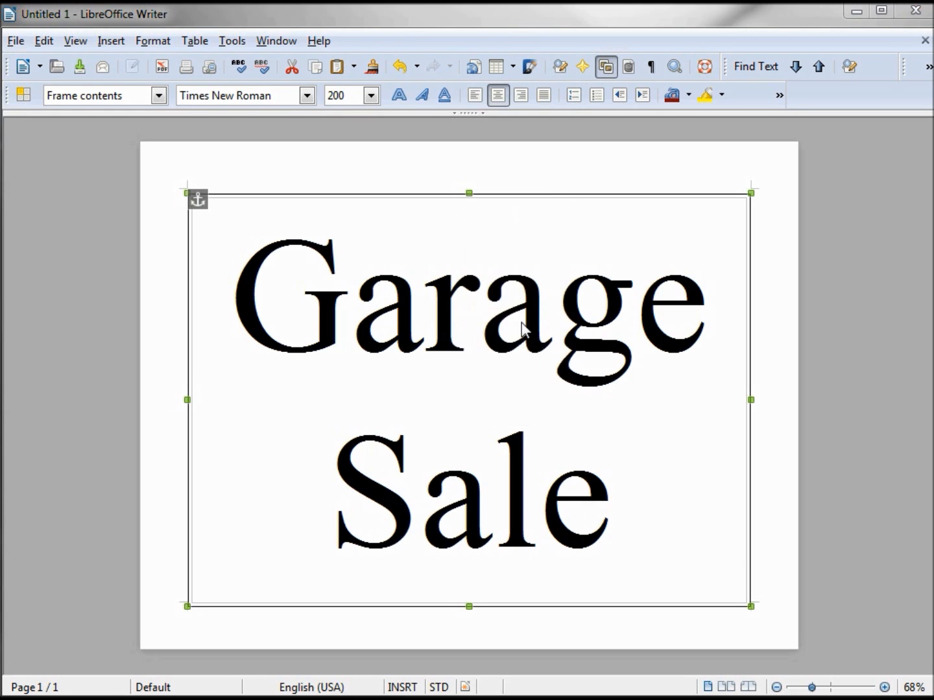
click(437, 210)
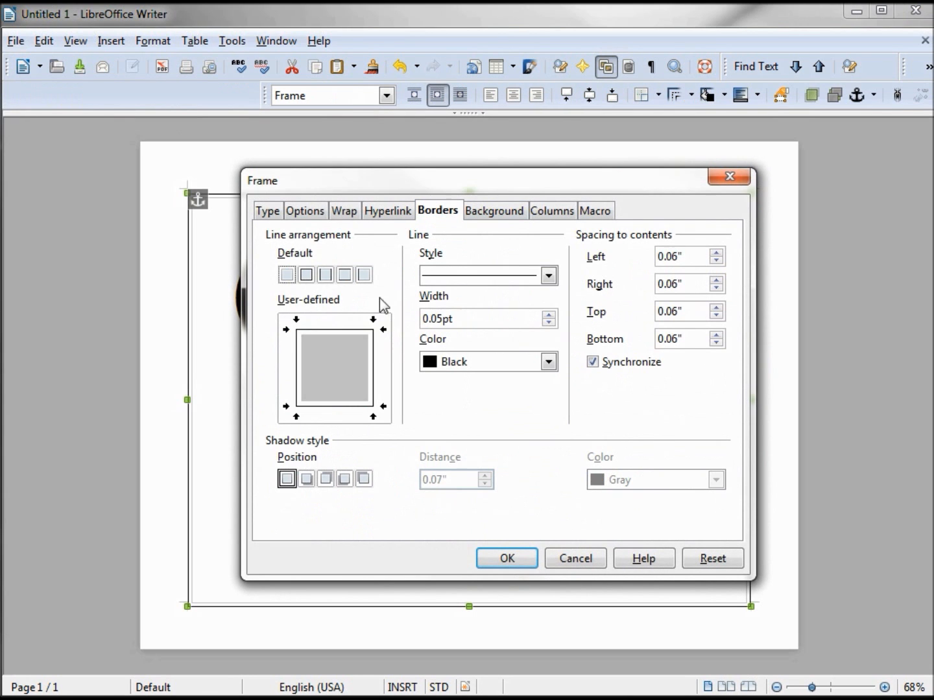
click(287, 276)
click(505, 559)
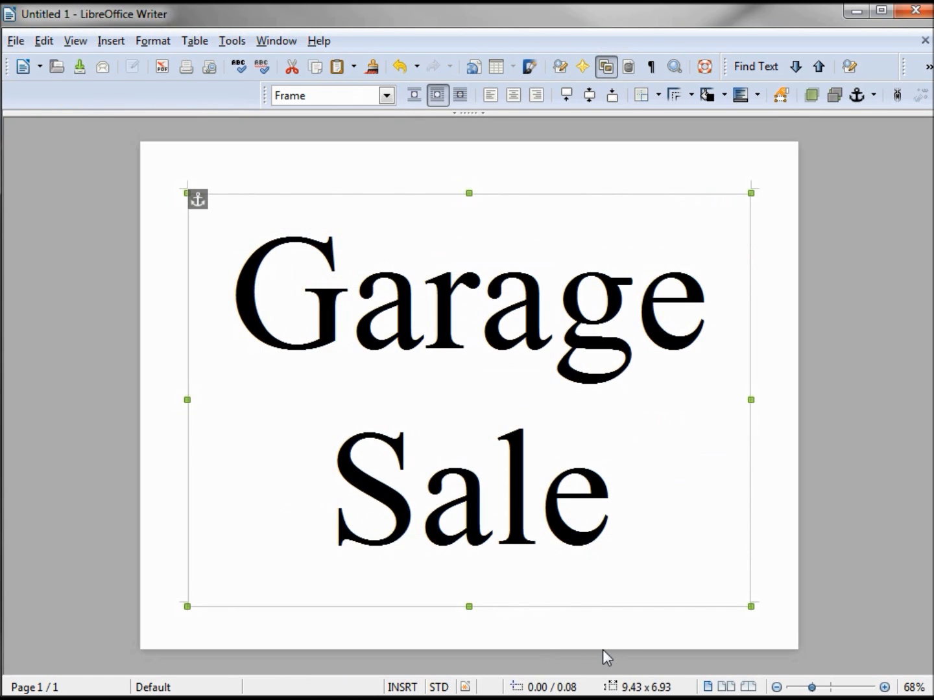
click(209, 68)
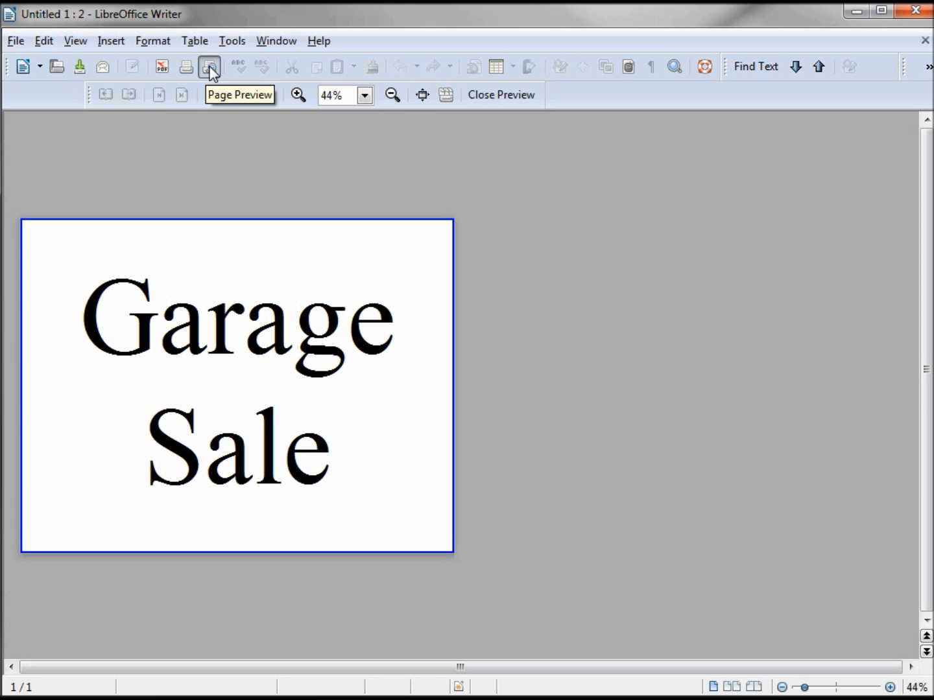
click(209, 67)
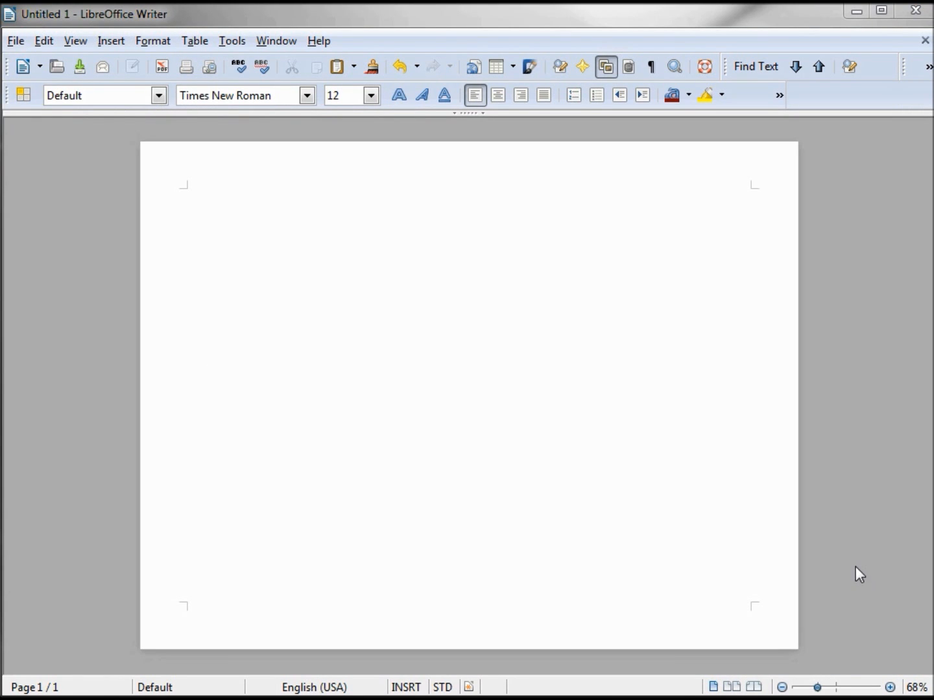
- Insert a new frame with the default settings on the blank landscape page
click(194, 365)
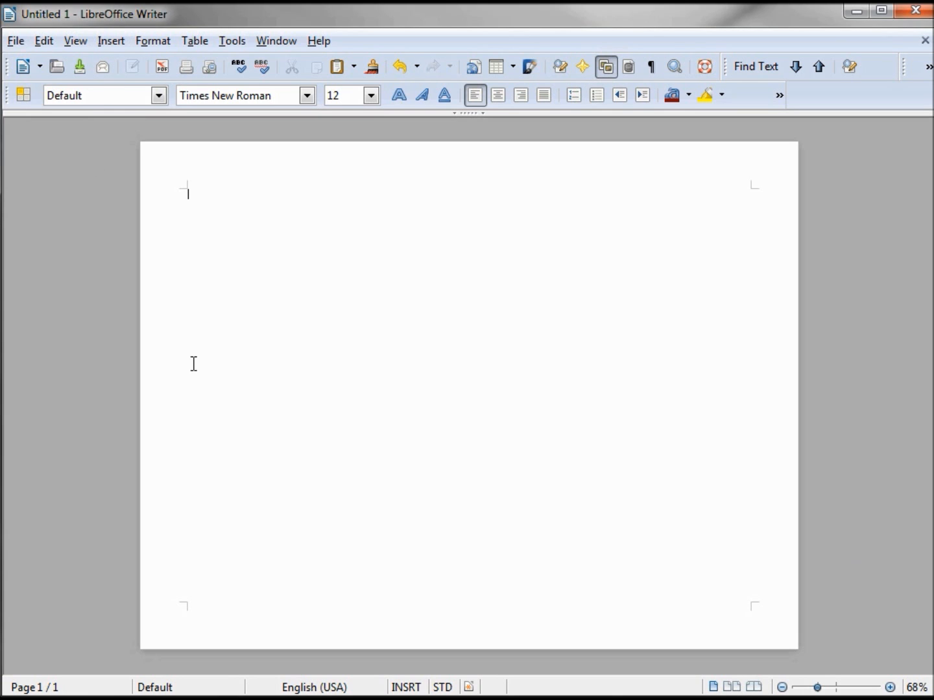
click(112, 43)
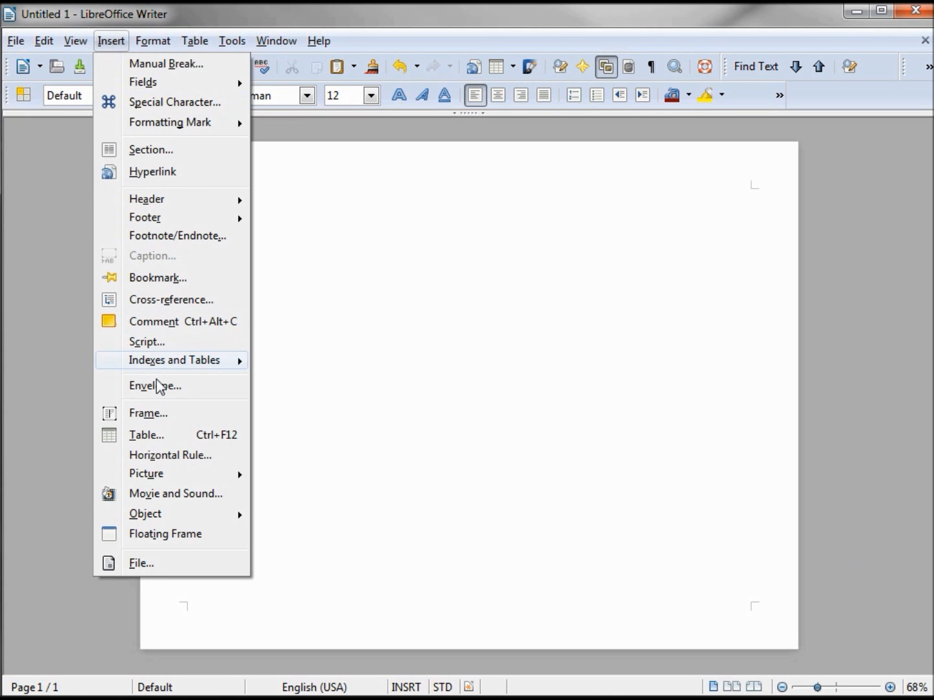
click(165, 415)
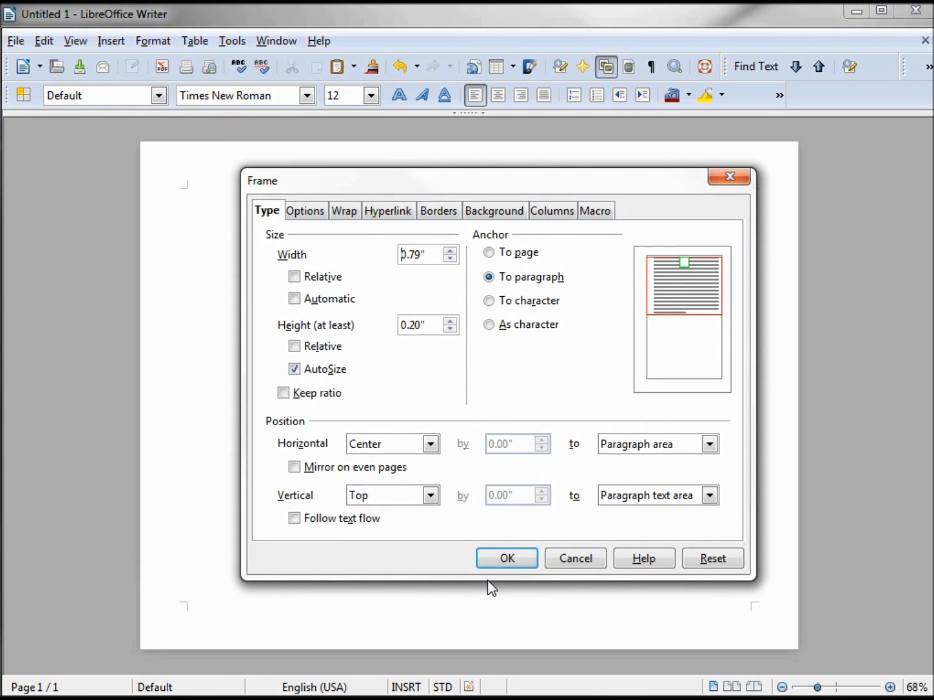
click(509, 560)
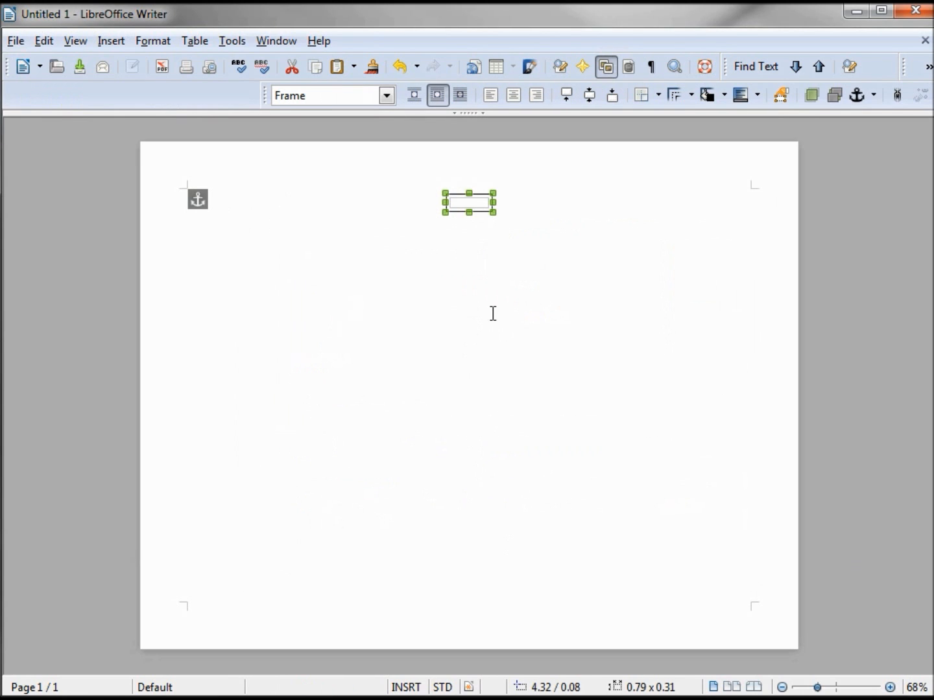
- Set the font size inside the new frame to 60 and enter the text "Garage Sale"
click(529, 224)
click(455, 203)
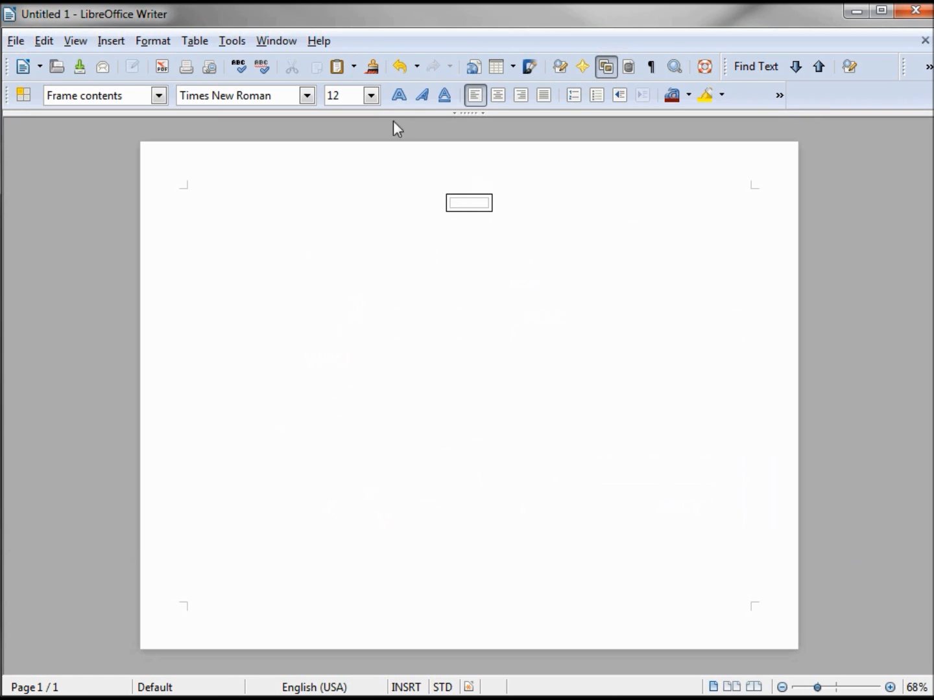
click(371, 95)
drag(372, 144, 382, 225)
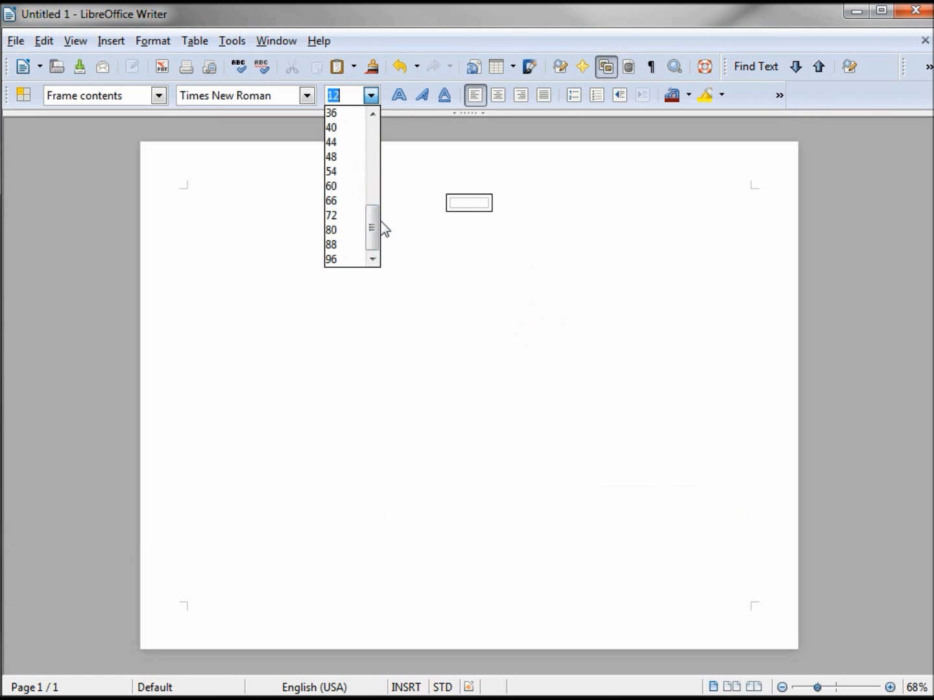
click(348, 187)
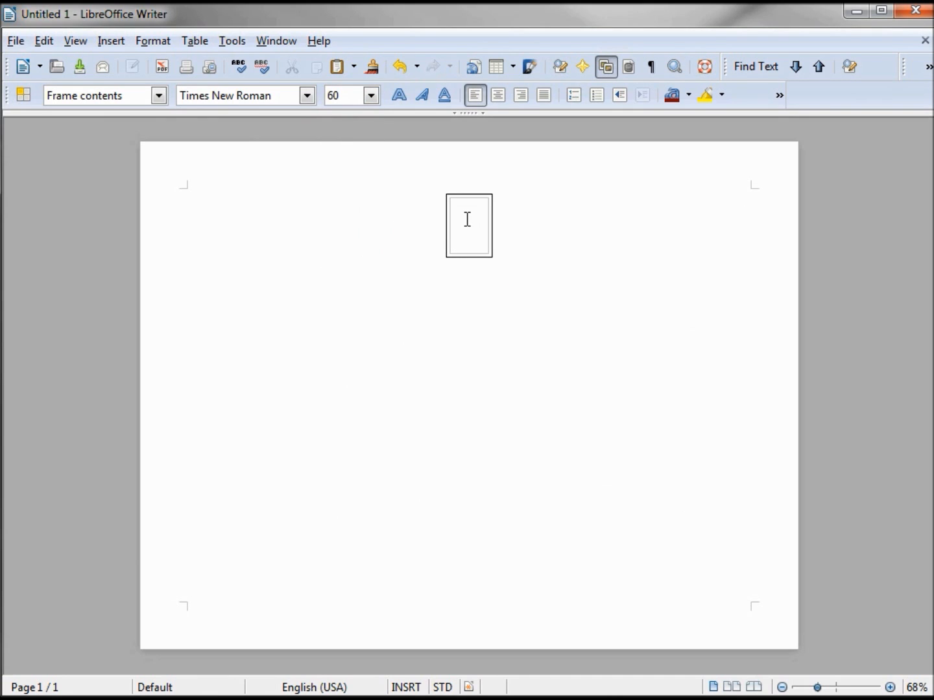
text(Gara)
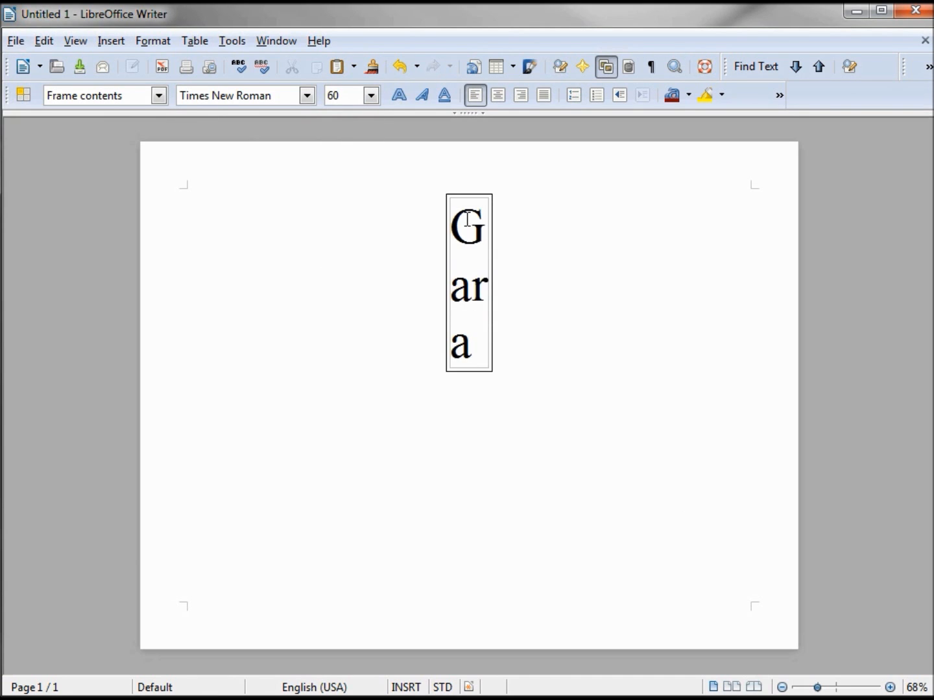
text(ge Sale)
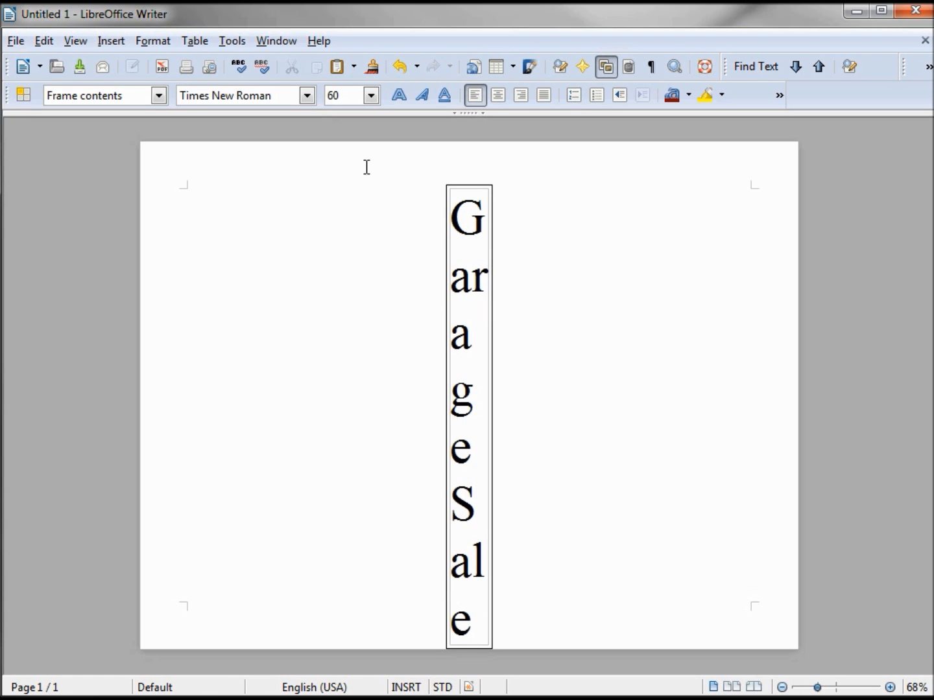
- Widen the frame to about 3.52 inches and shorten it to about 2.25 inches high
click(556, 350)
click(494, 385)
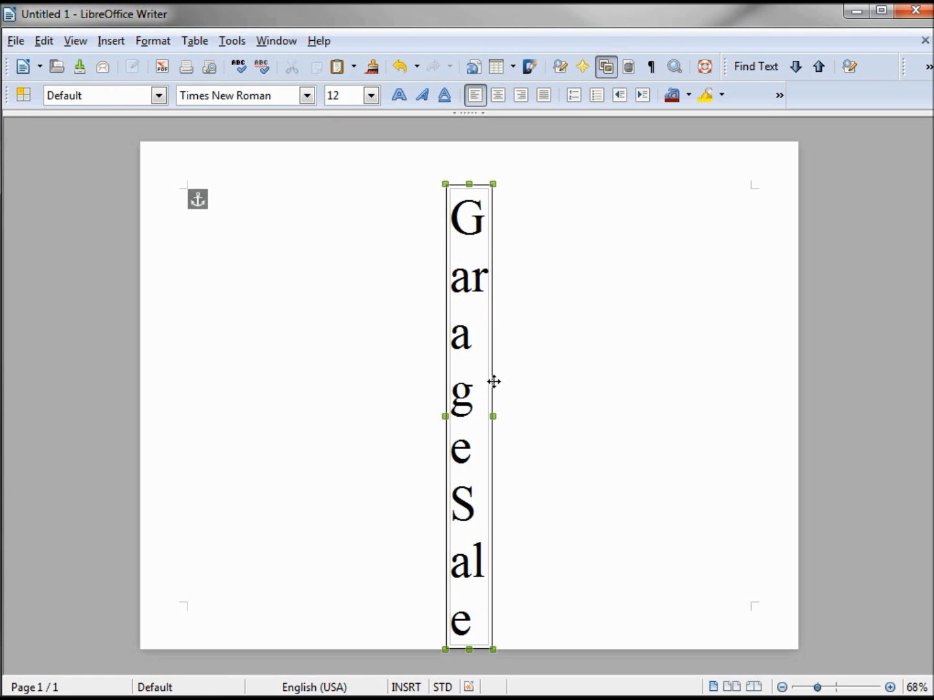
drag(493, 415, 657, 389)
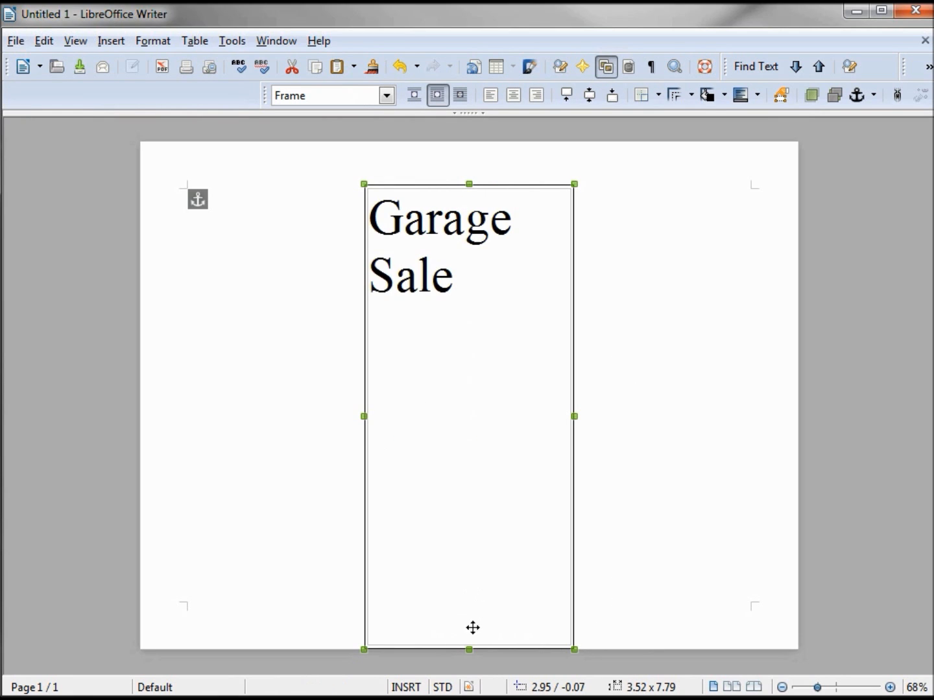
drag(469, 649, 384, 232)
- Center the "Garage Sale" text horizontally within the resized frame
click(475, 289)
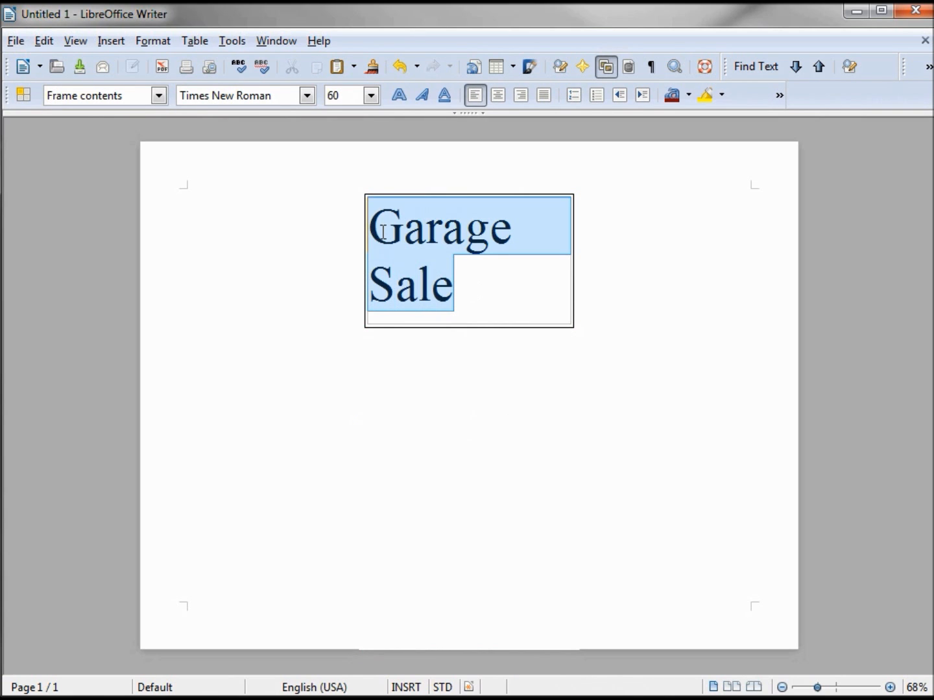
click(503, 102)
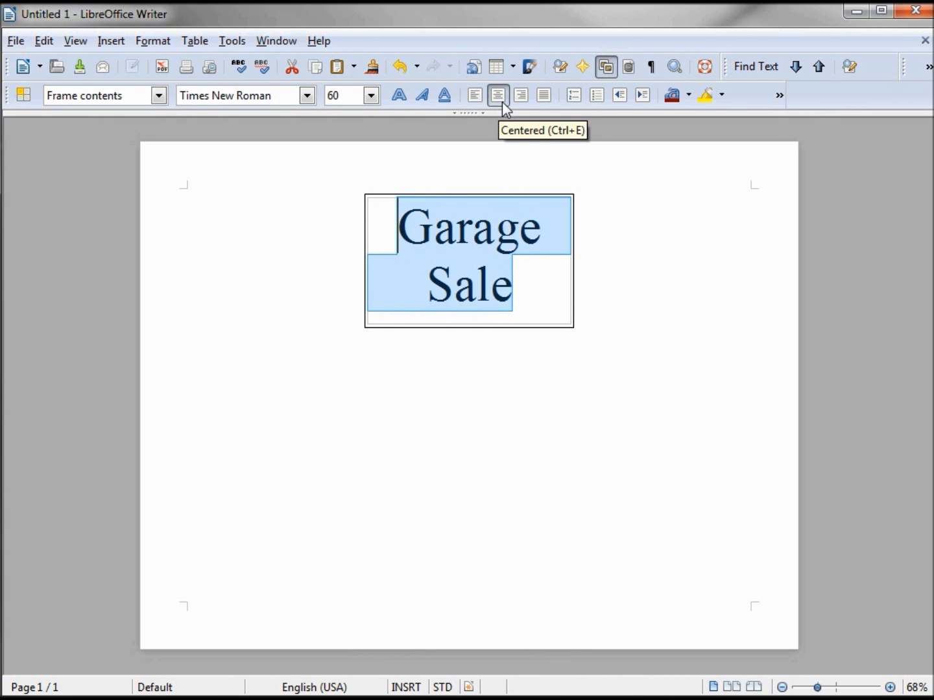
click(571, 332)
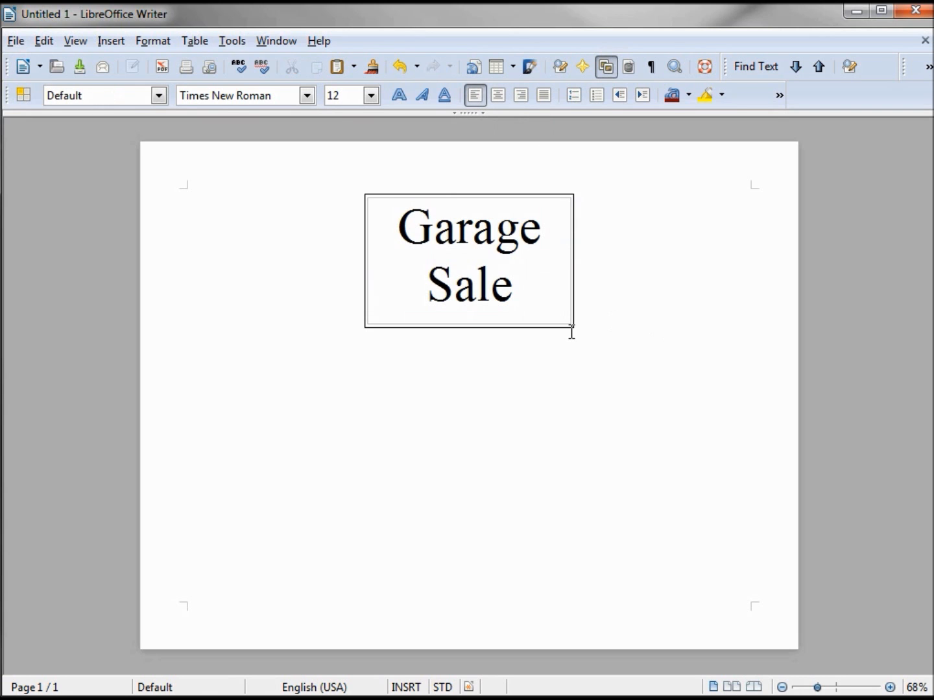
- Remove all border lines from the small "Garage Sale" frame
right_click(572, 329)
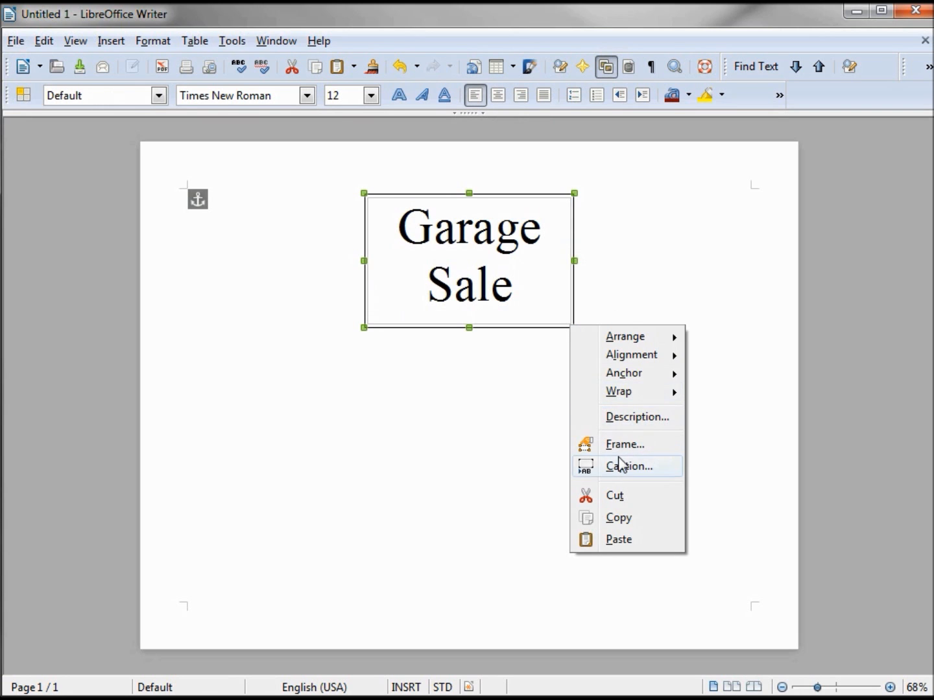
click(622, 444)
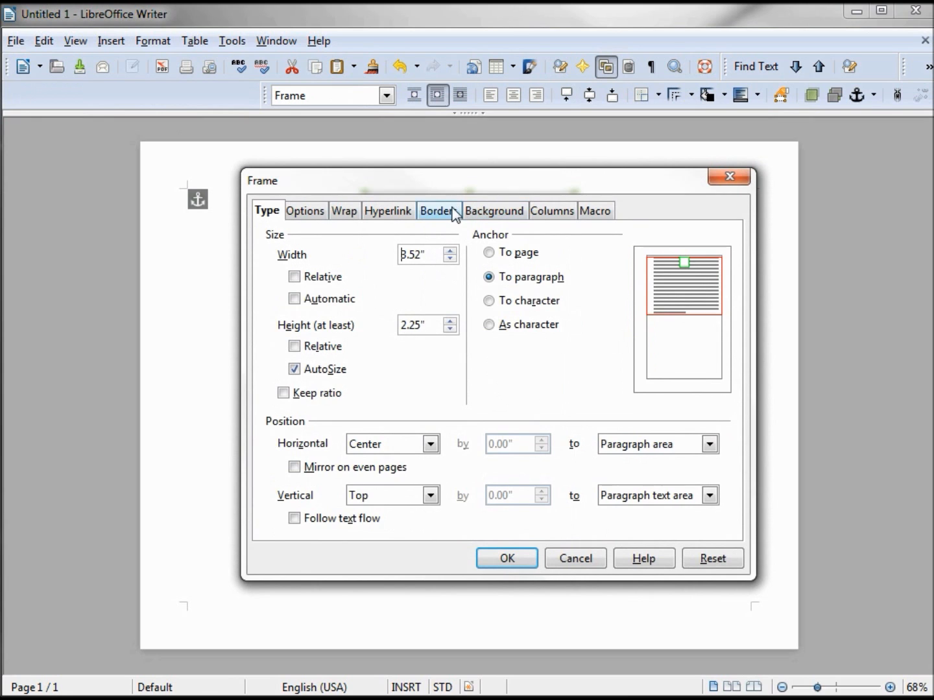
click(439, 210)
click(289, 277)
click(501, 564)
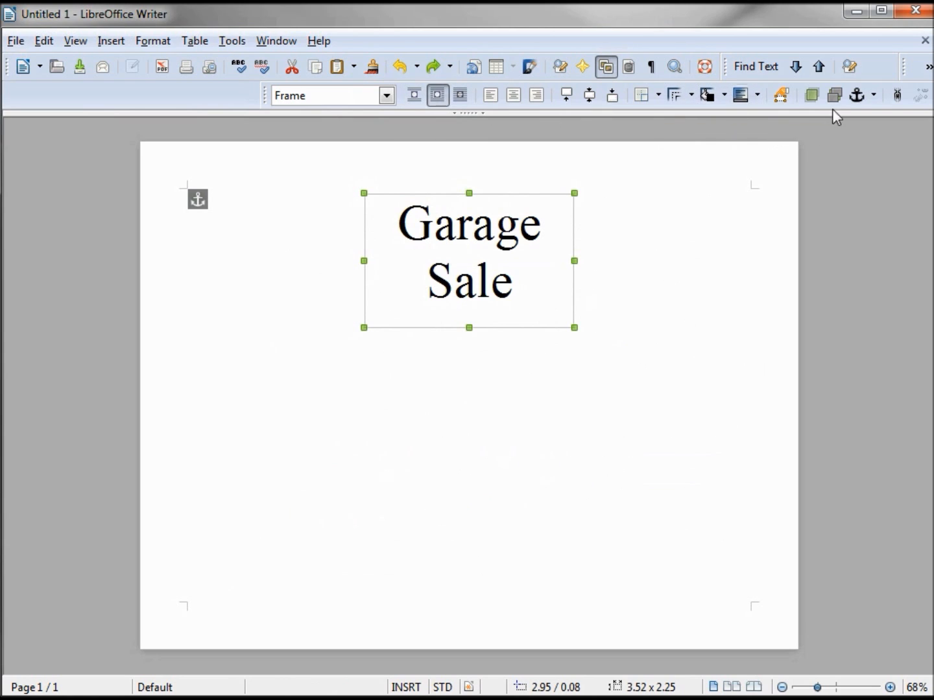
- Try to center the frame vertically while it is anchored to the paragraph
click(873, 97)
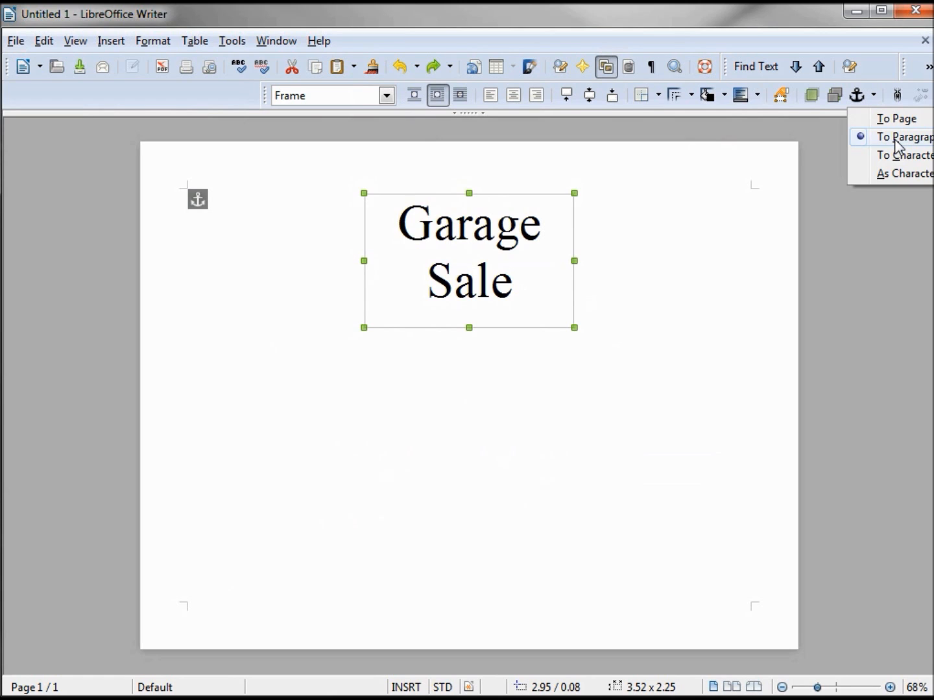
click(591, 105)
click(591, 105)
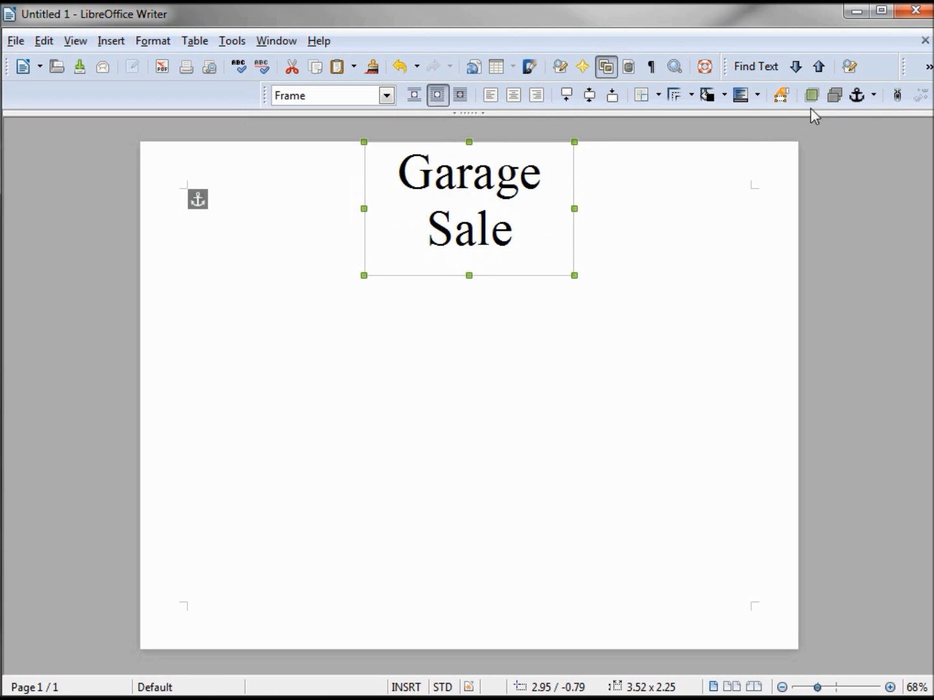
- Anchor the frame to the page and center it vertically on the page
click(872, 96)
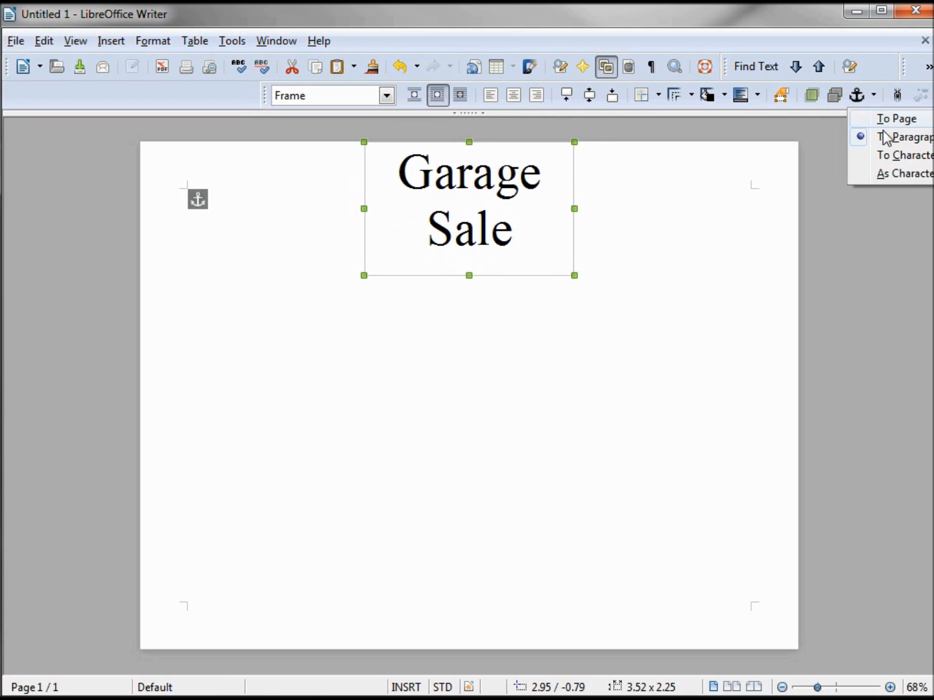
click(856, 120)
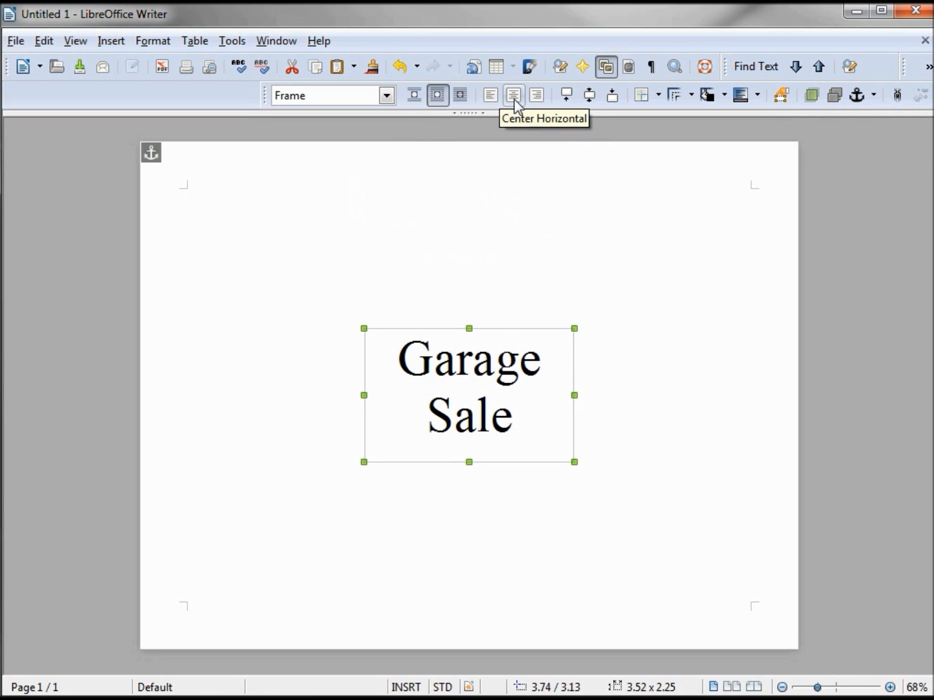
- Try aligning the page-anchored frame left, right, top and bottom, and return it to the horizontal and vertical center
click(488, 97)
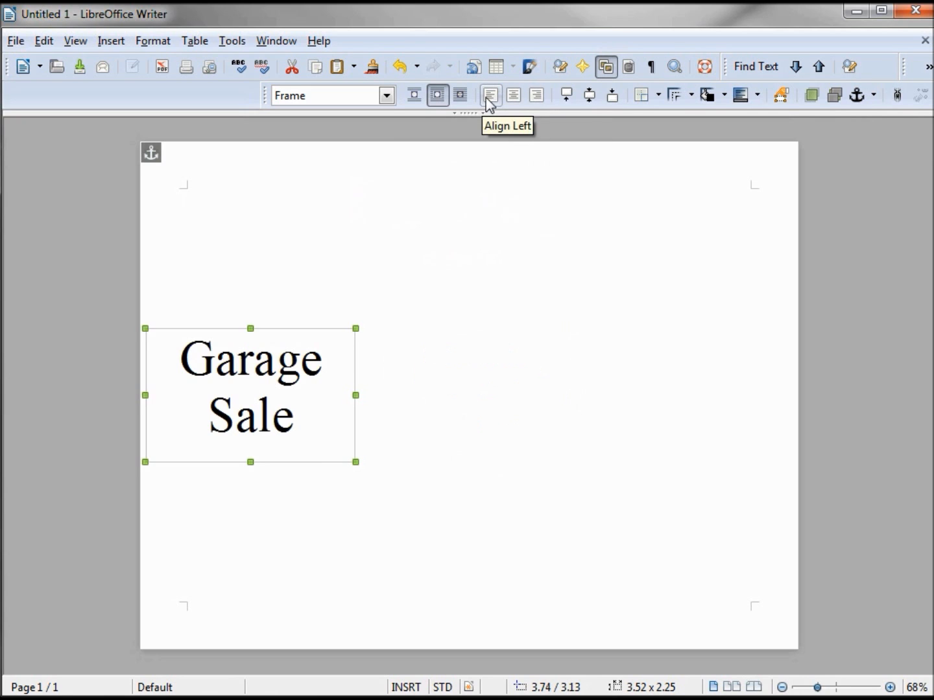
click(513, 95)
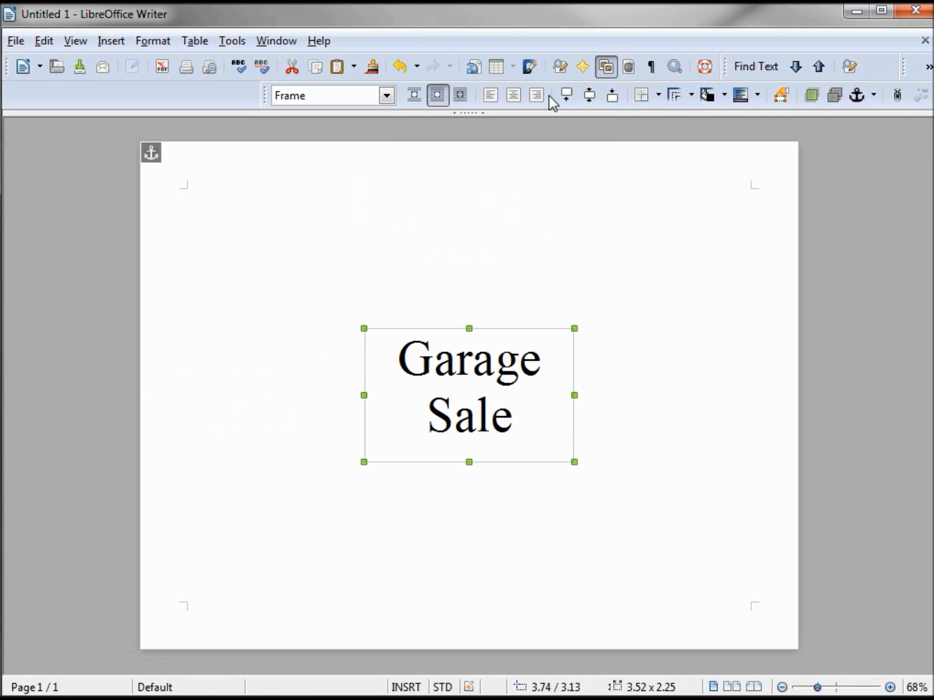
click(540, 99)
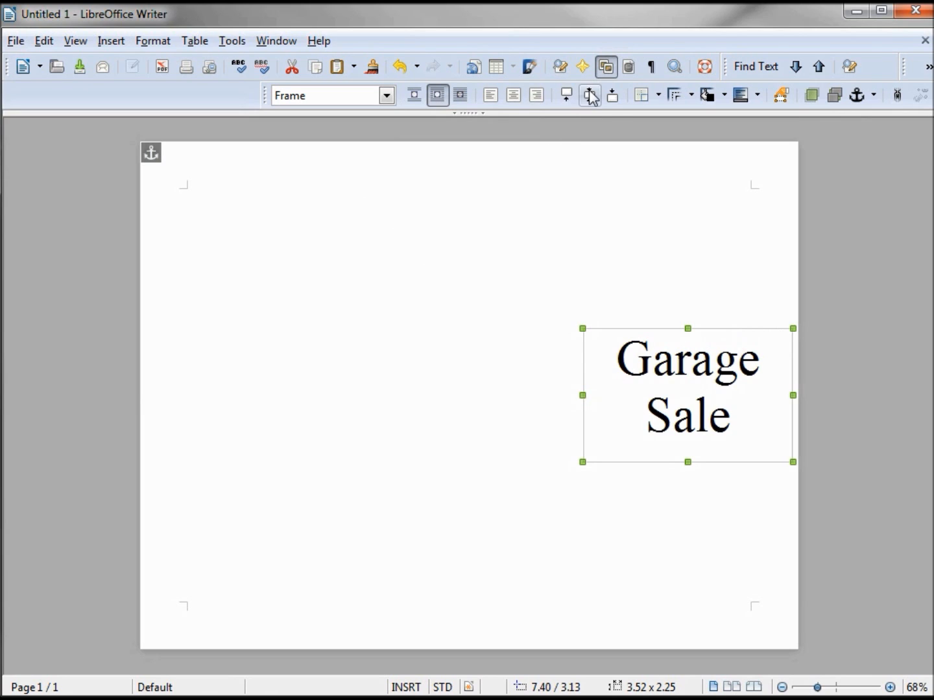
click(567, 96)
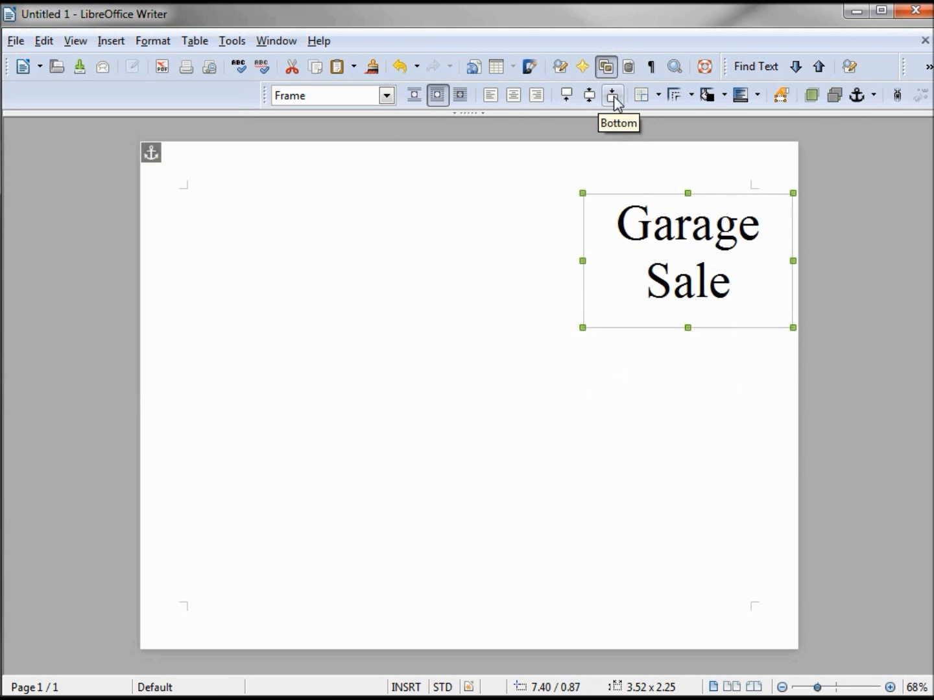
click(613, 97)
click(587, 97)
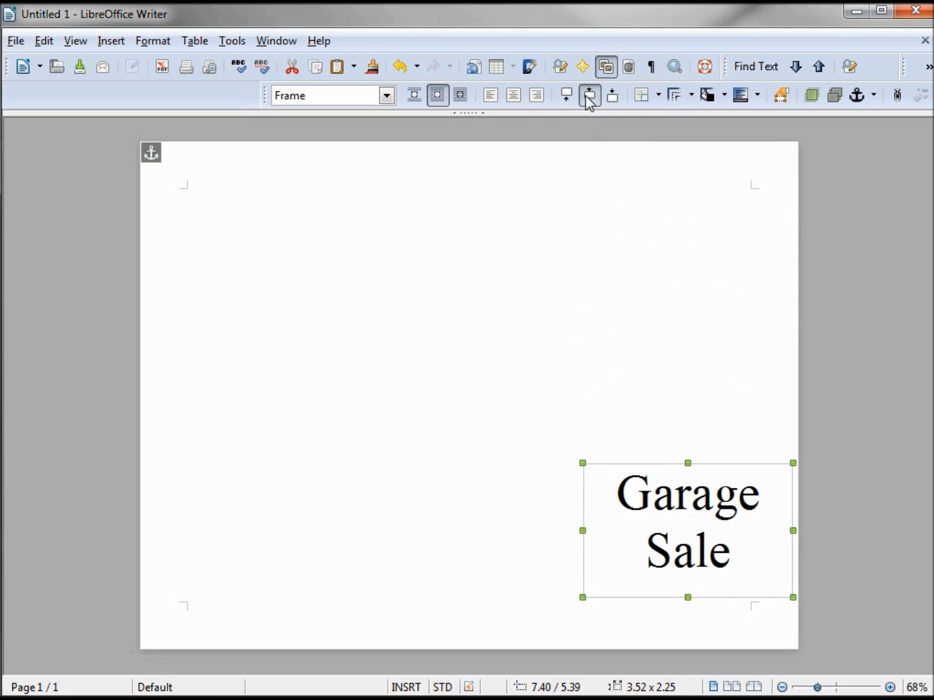
click(514, 100)
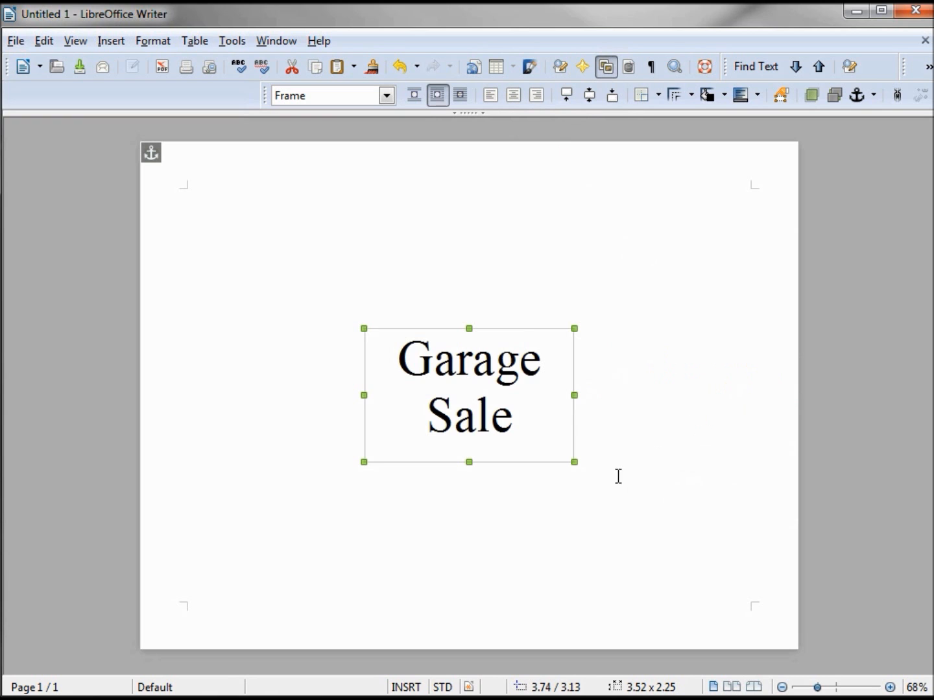